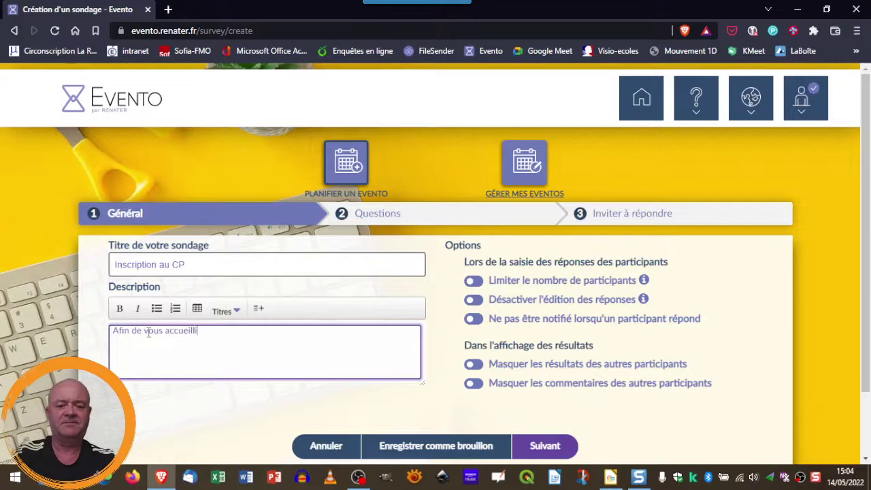
# Complete the description's opening sentence to read "Afin de vous accueillir individuellement, choisissez votre créneau." and start a new paragraph
pyautogui.write('individuellement')
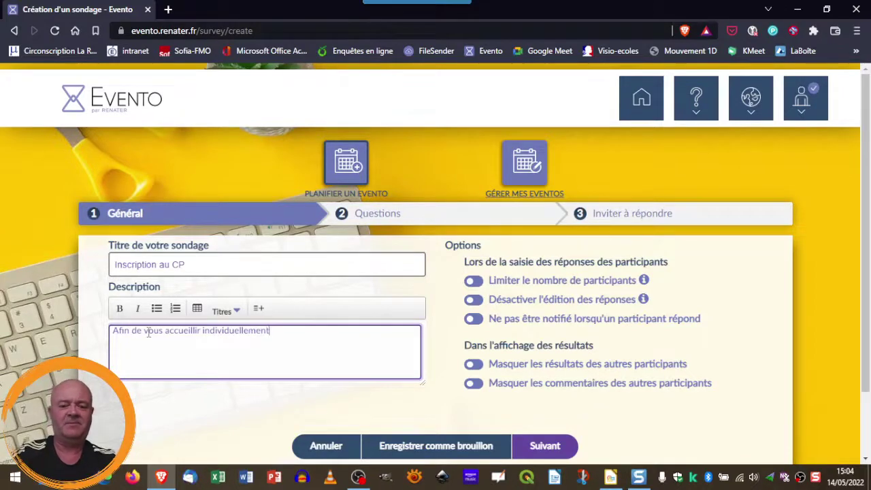
pyautogui.write(', choisis')
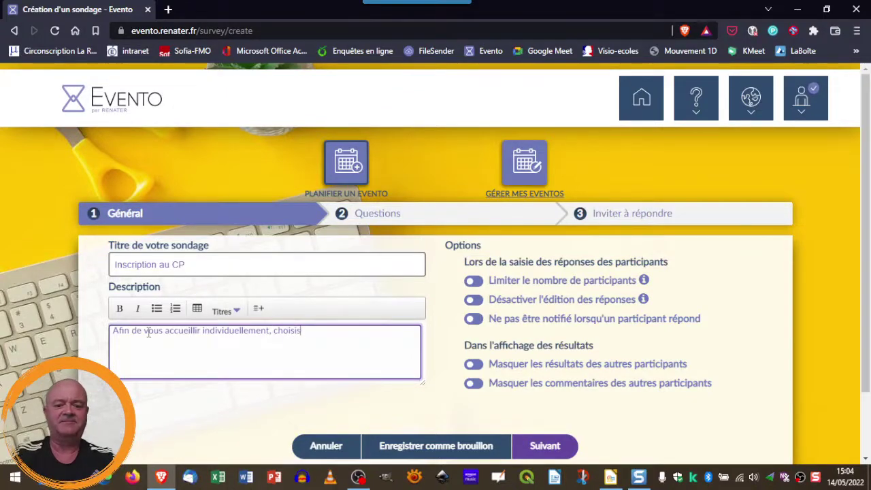
pyautogui.write('sez votre créneau.')
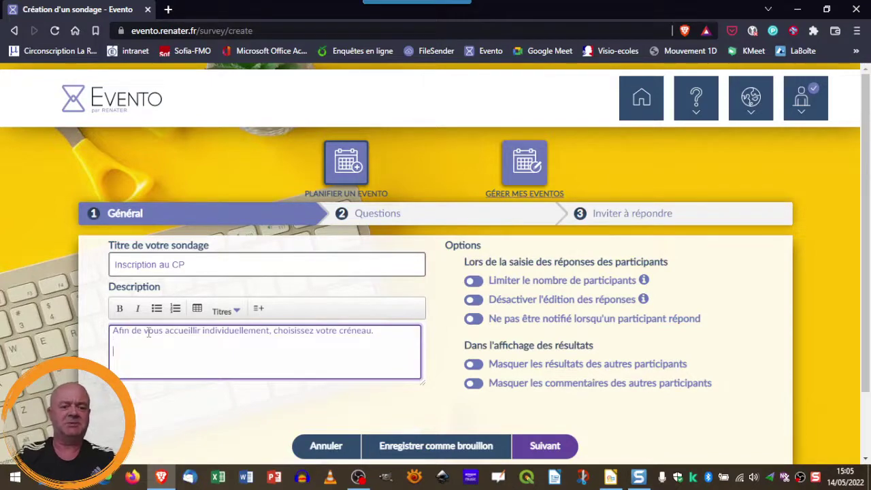
pyautogui.press('Return')
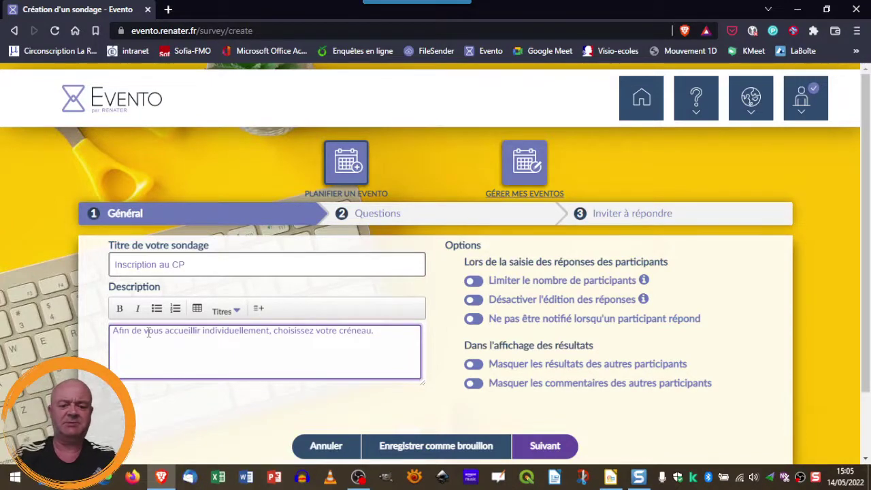
# Add the description line "Inscrivez le nom et prénom de votre enfant puis votre courriel"
pyautogui.write('Insc')
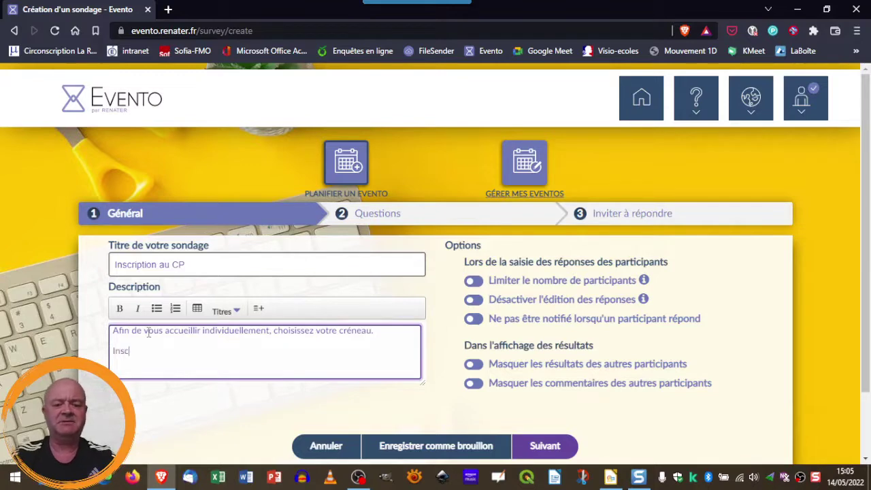
pyautogui.write('rivez le nom et prénom')
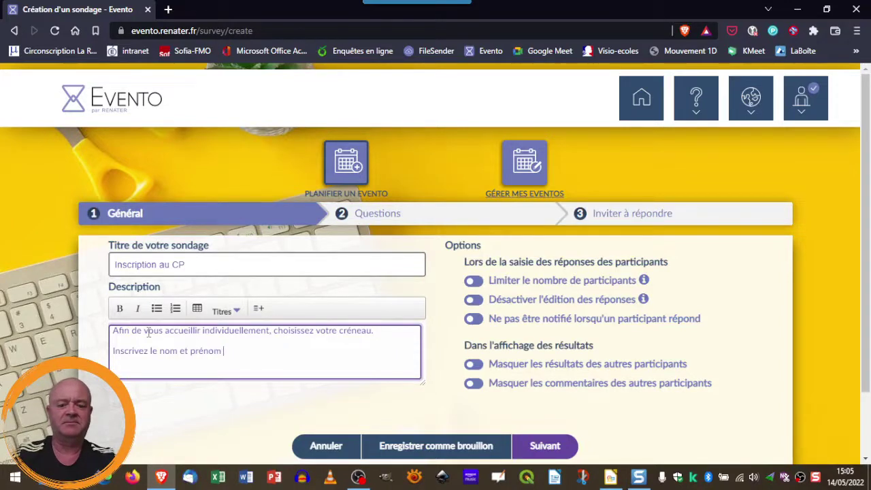
pyautogui.write(' de votre enfant pu')
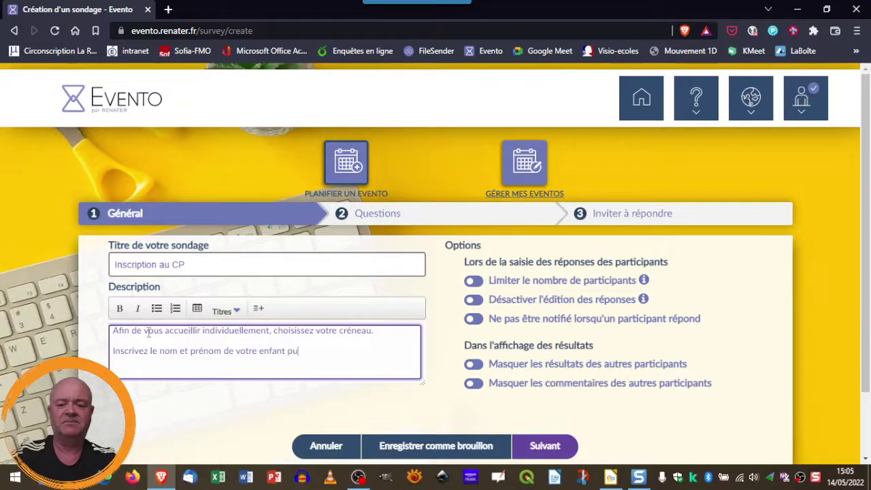
pyautogui.write('is votre courriel')
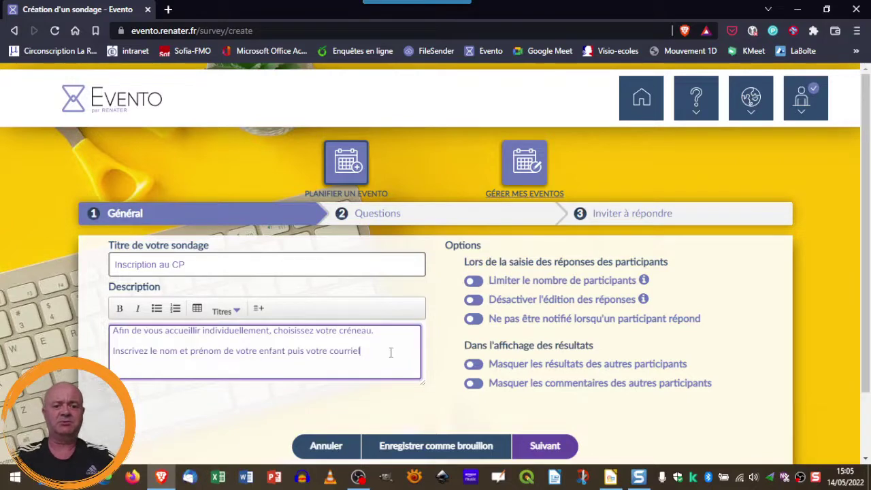
# Format the description's second line, starting with "Inscrivez", as an H3 heading
pyautogui.moveTo(383, 350); pyautogui.dragTo(113, 350)
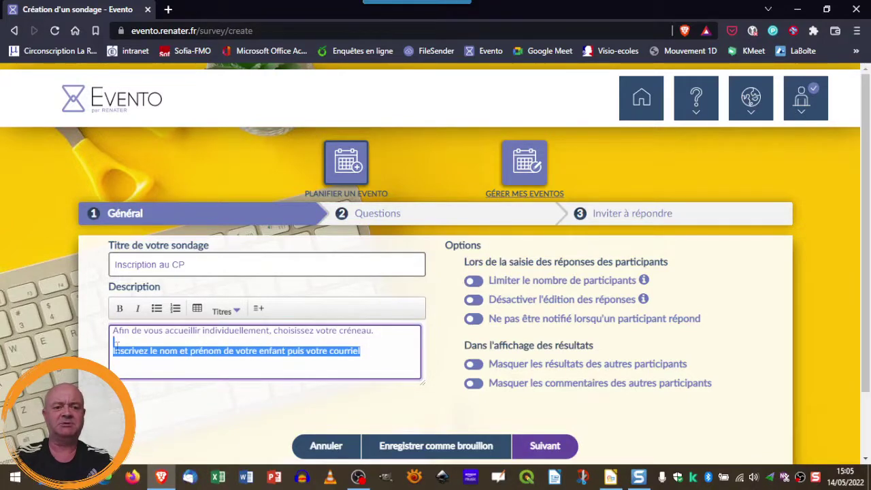
pyautogui.moveTo(372, 352); pyautogui.dragTo(113, 354)
pyautogui.click(237, 313)
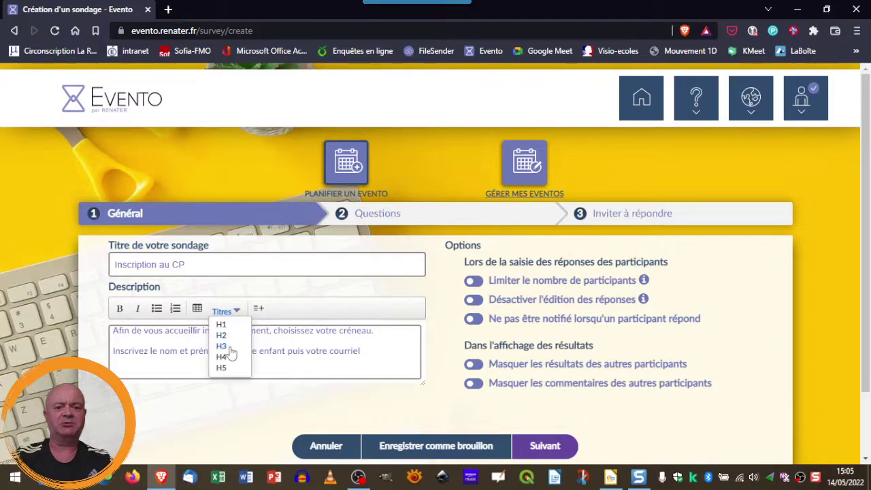
pyautogui.click(222, 346)
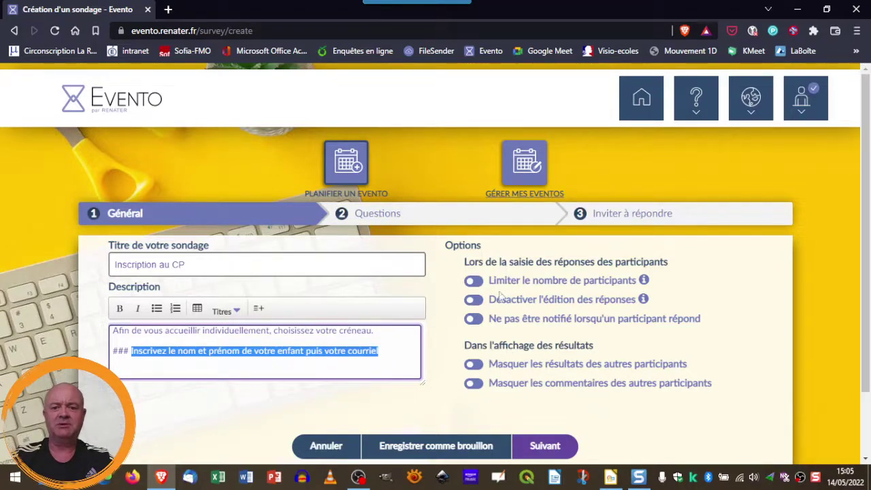
# Enable hiding other participants' results and comments, and proceed to the survey's Questions stage
pyautogui.click(476, 366)
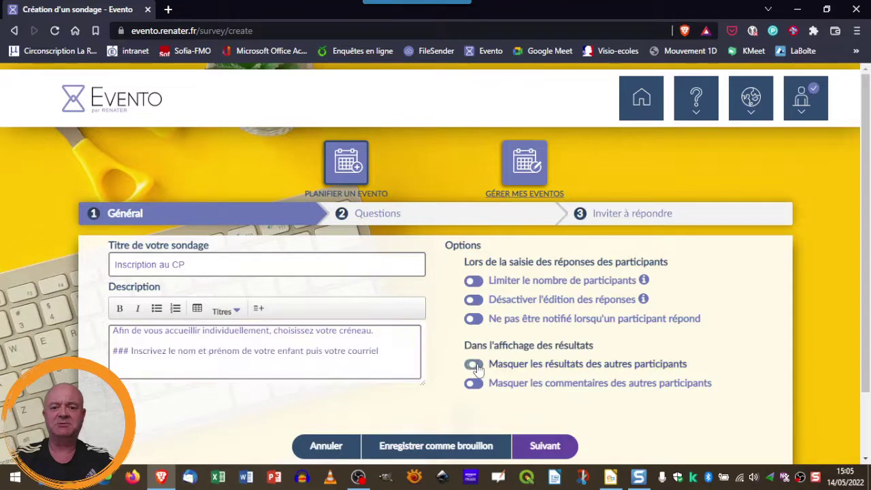
pyautogui.click(475, 384)
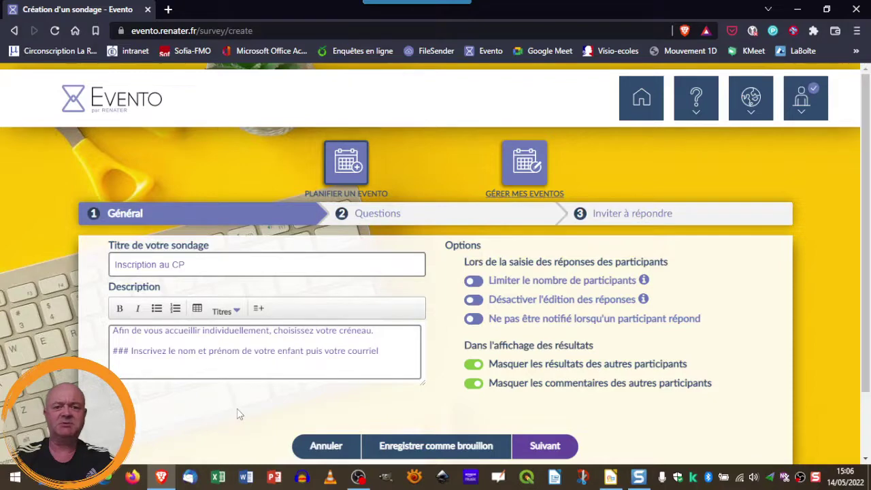
pyautogui.scroll(-2, 237, 408)
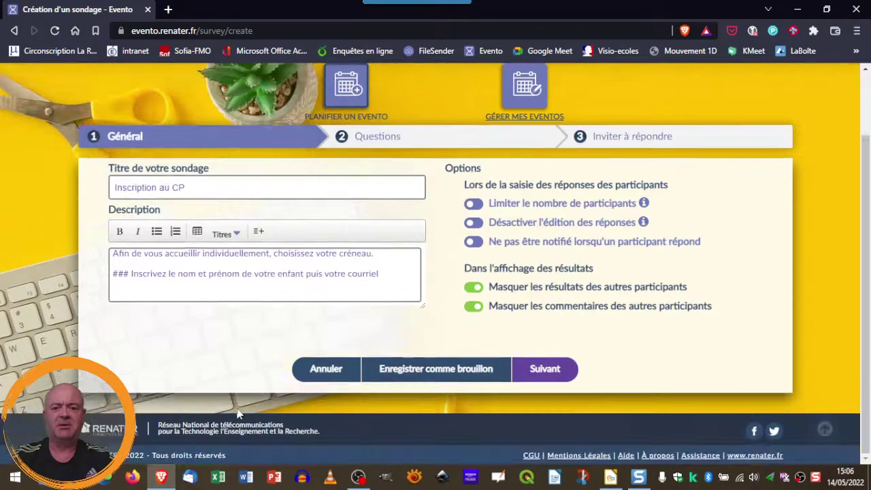
pyautogui.click(542, 370)
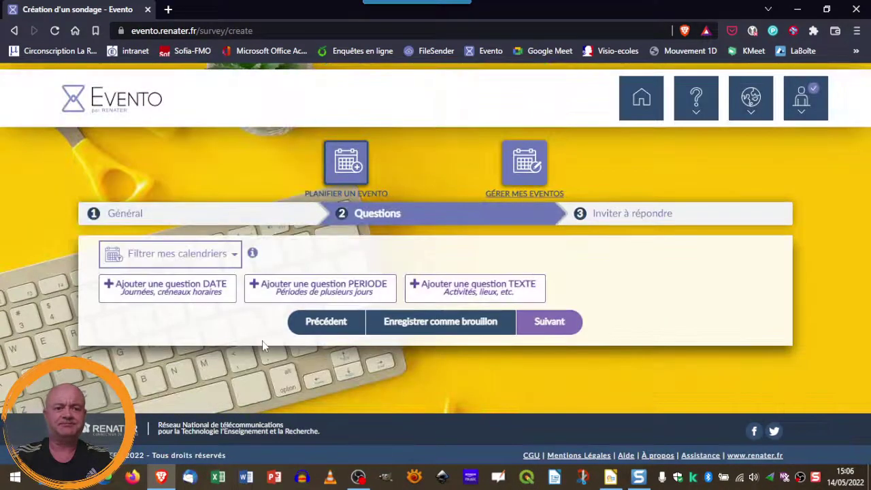
# Add a DATE question to the survey and enable its single-choice option (Choix unique)
pyautogui.click(192, 291)
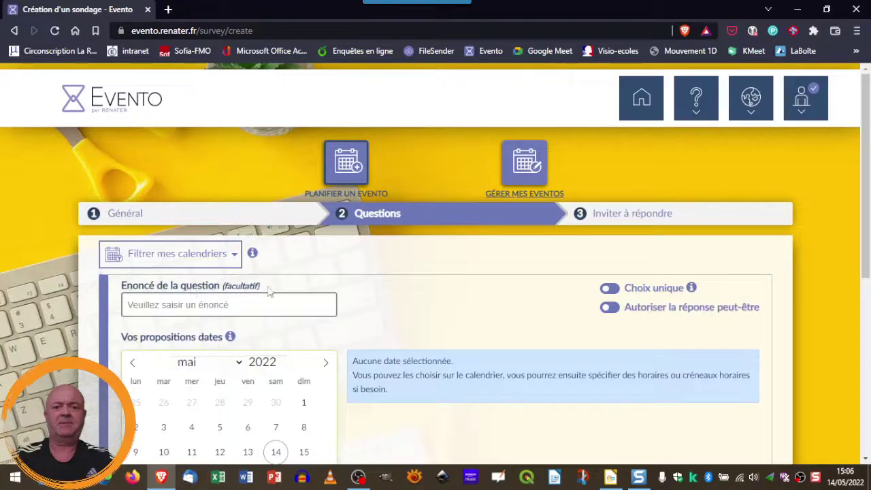
pyautogui.scroll(-3, 497, 288)
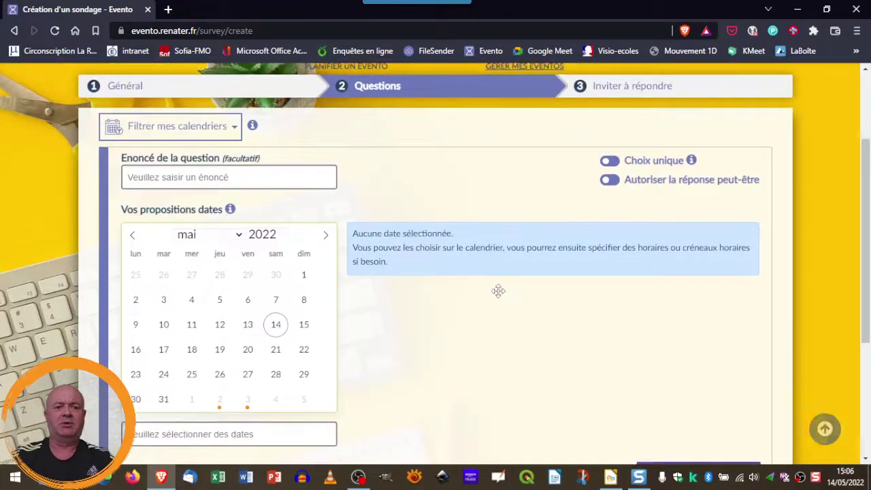
pyautogui.click(615, 162)
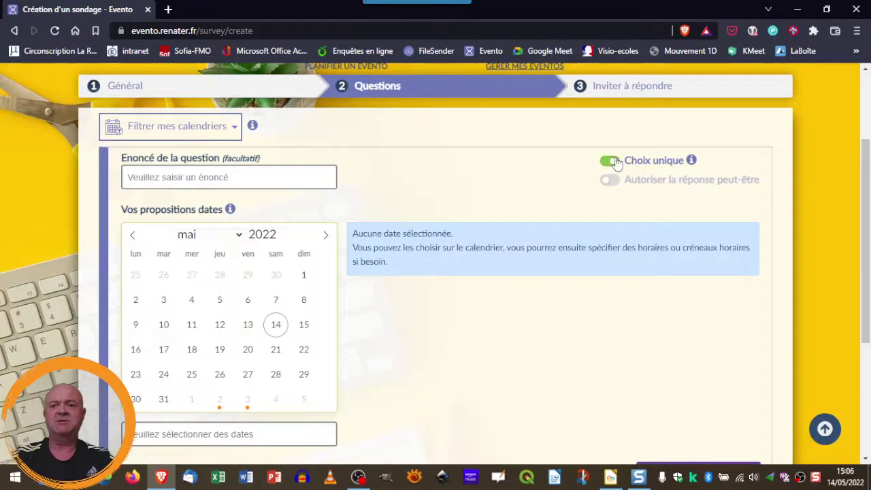
# Enter "Choisissez votre créneau" as the wording of the date question
pyautogui.click(206, 177)
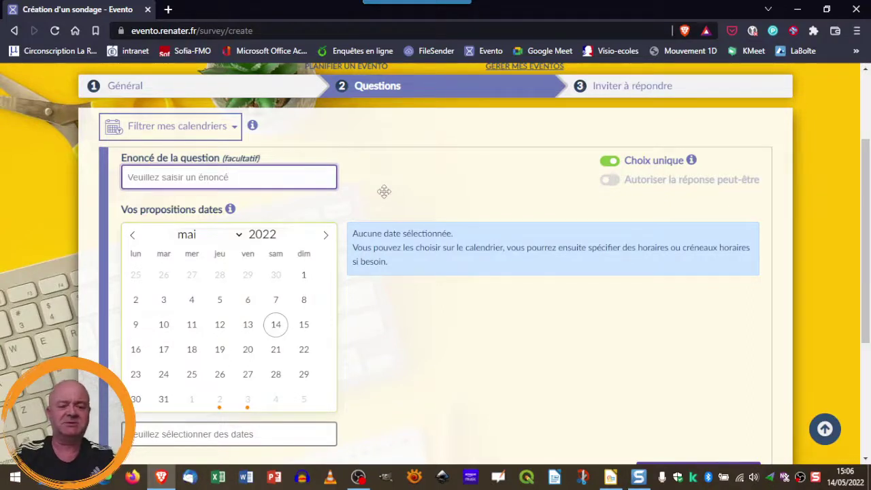
pyautogui.write('Choi')
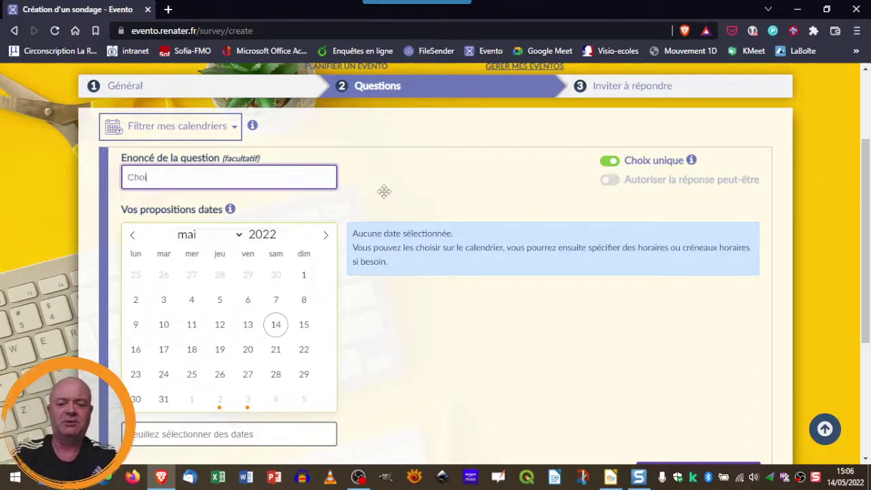
pyautogui.write('sissez votre ')
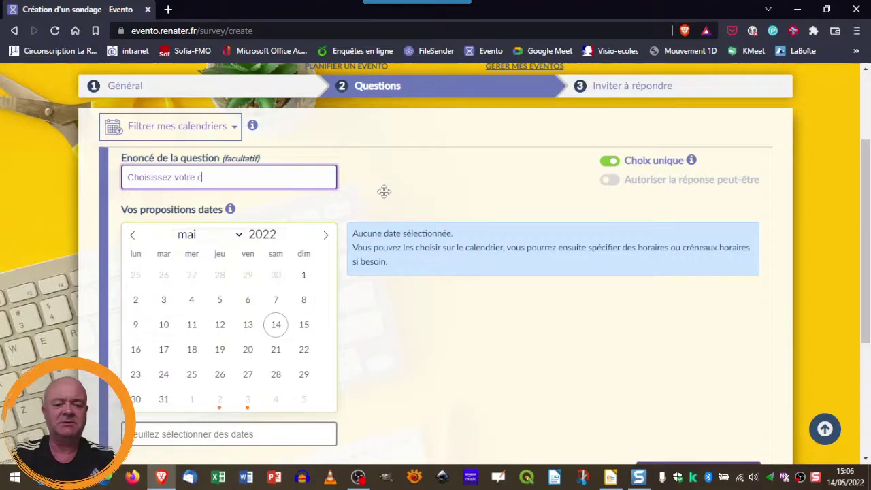
pyautogui.write('créneau')
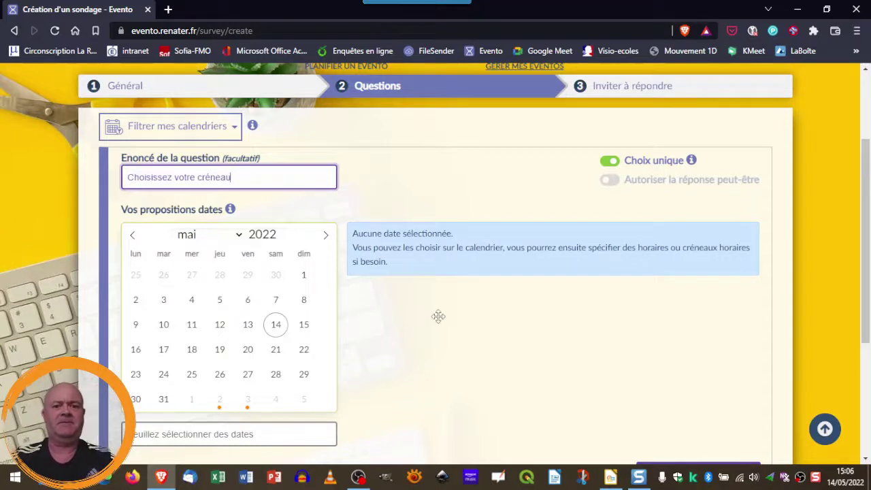
# Propose 17 May 2022 as a date and set its first time slot to start at 09:00
pyautogui.scroll(-1, 436, 316)
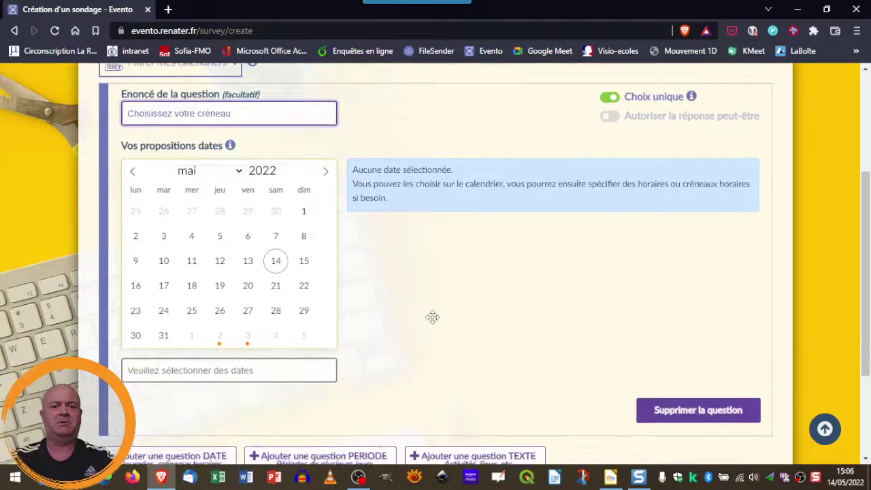
pyautogui.click(163, 286)
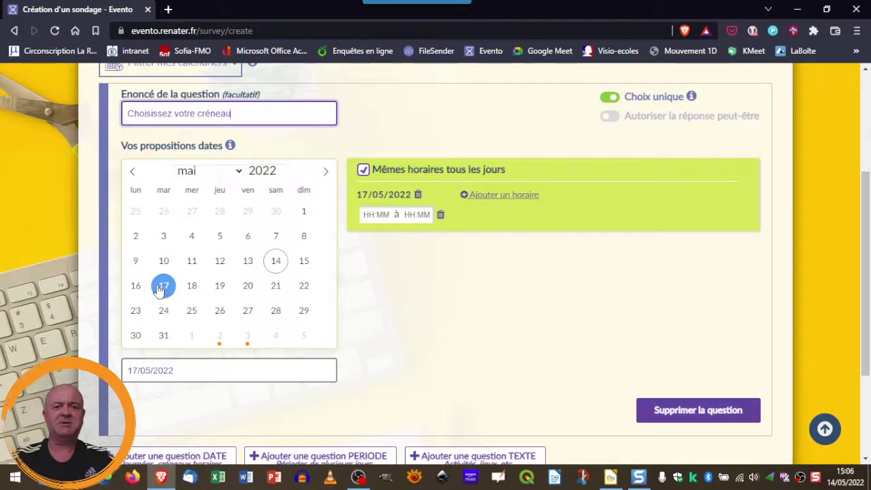
pyautogui.click(386, 217)
pyautogui.scroll(2, 385, 266)
pyautogui.scroll(4, 393, 268)
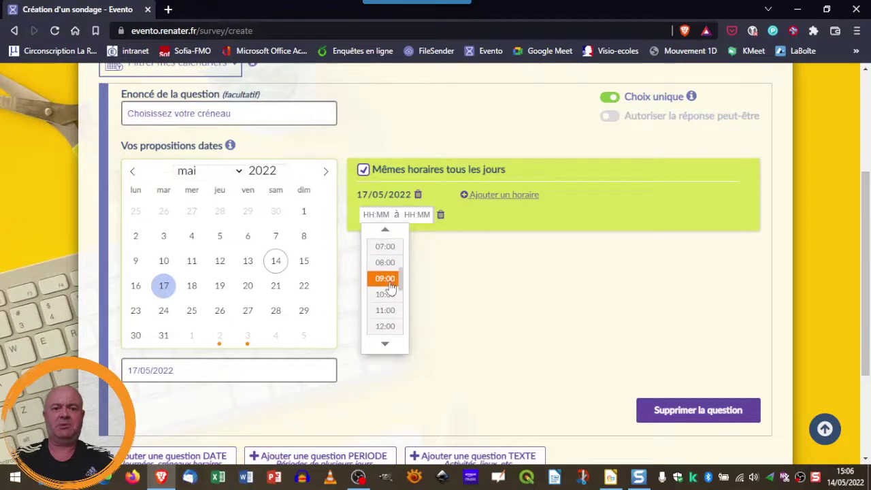
pyautogui.click(385, 278)
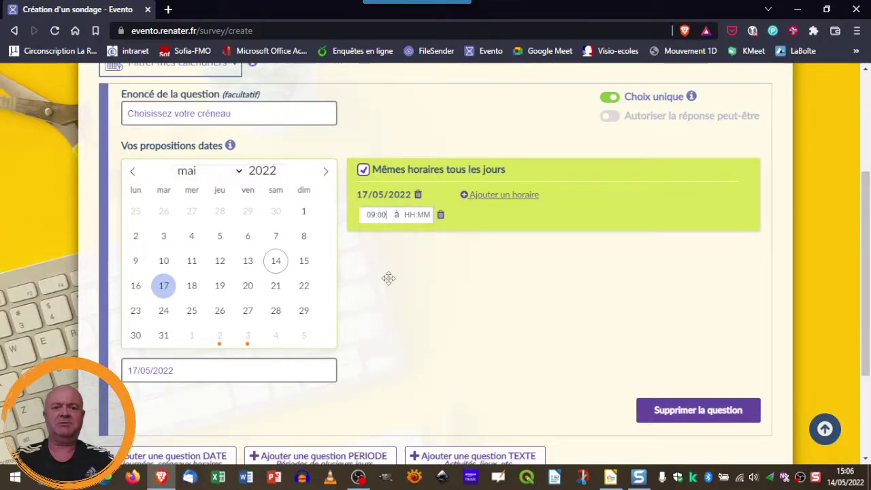
# Set the end time of the 09:00 slot on 17/05/2022 to 9:30
pyautogui.click(414, 215)
pyautogui.click(405, 214)
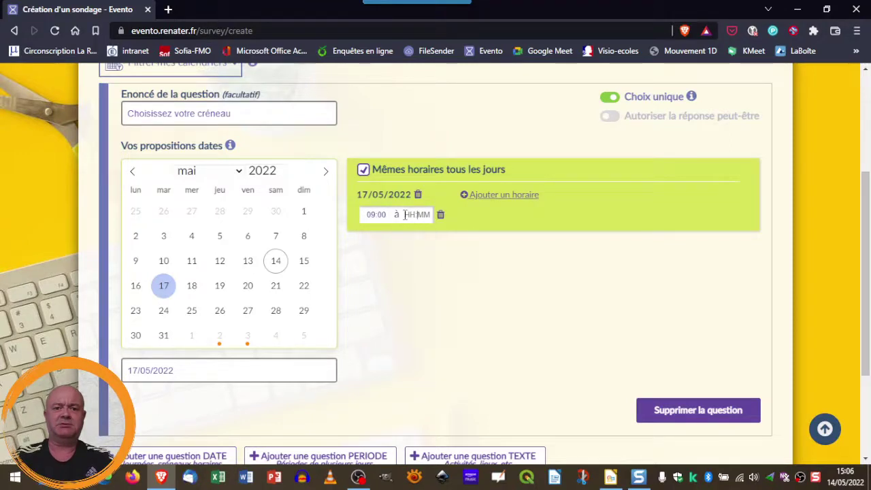
pyautogui.click(413, 215)
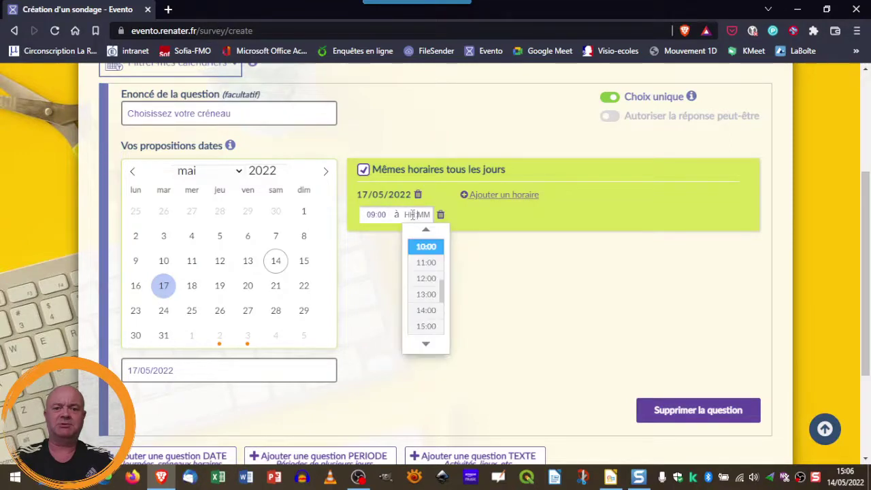
pyautogui.click(426, 255)
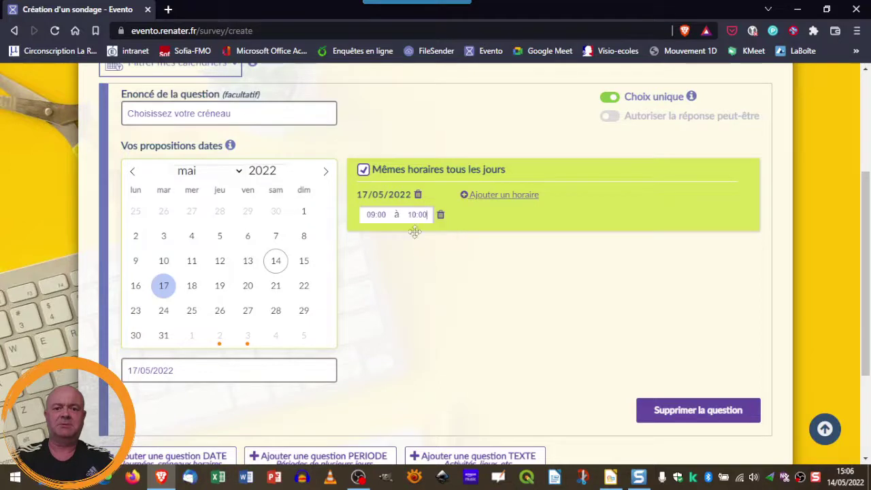
pyautogui.click(416, 215)
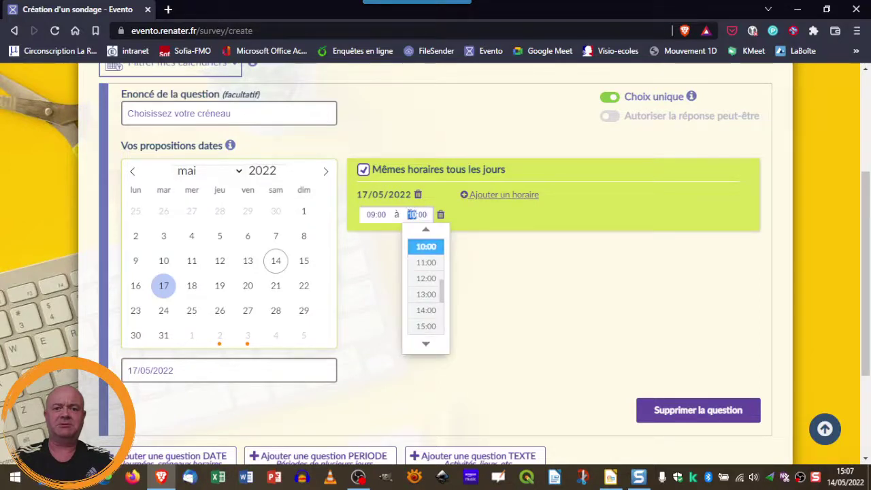
pyautogui.write('9')
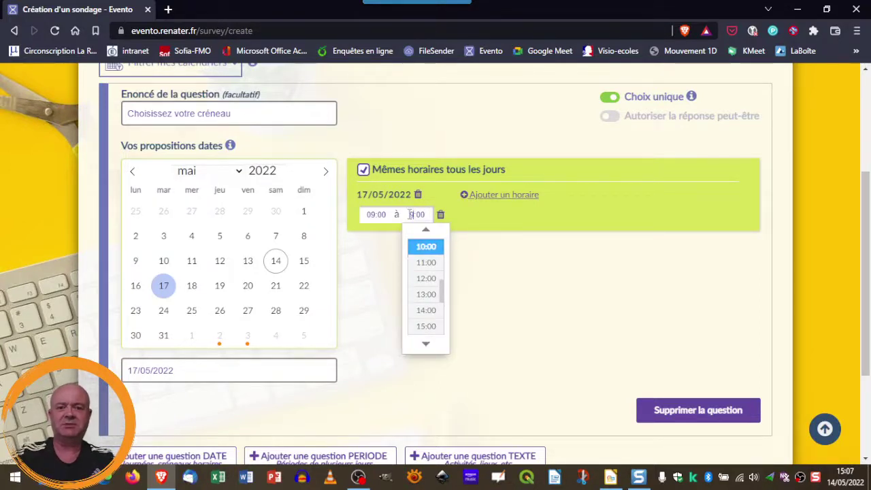
pyautogui.press('Return')
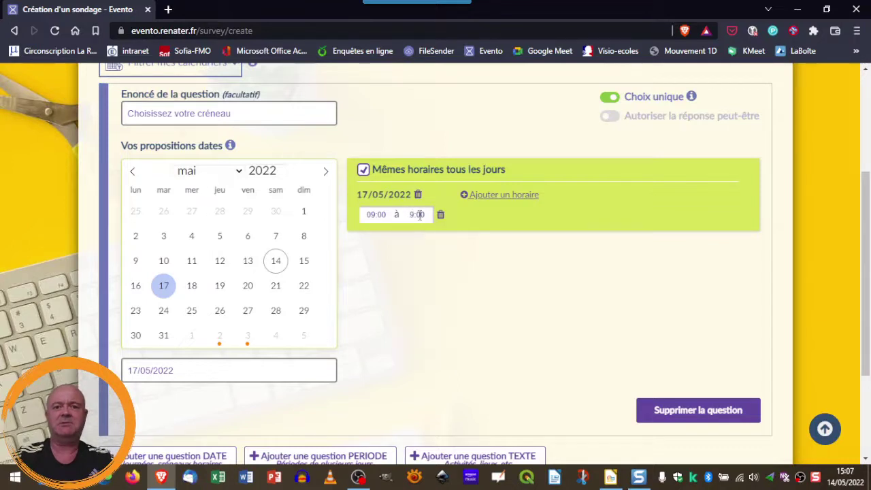
pyautogui.press('BackSpace')
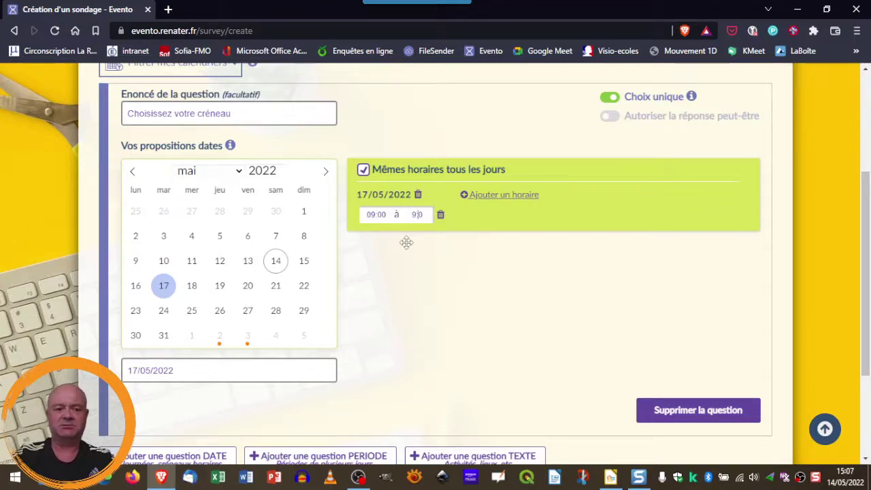
pyautogui.write('3')
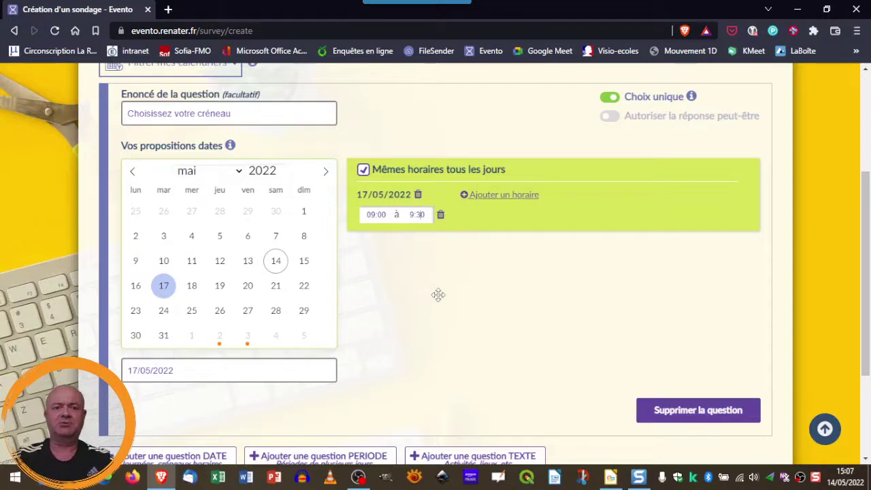
# Add two more time slots to 17/05/2022 after the 09:00 slot
pyautogui.click(518, 199)
pyautogui.click(518, 199)
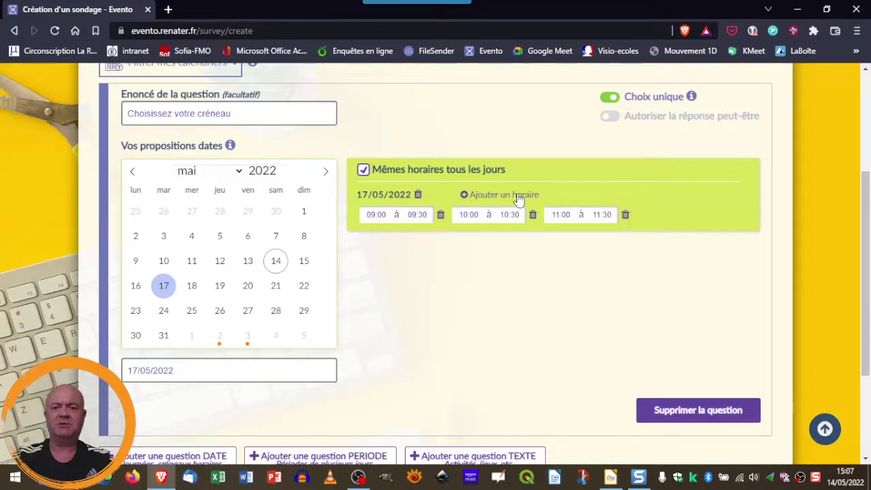
# Add ten more half-hour time slots to 17/05/2022, from 12:00–12:30 through 21:00–21:30
pyautogui.click(518, 198)
pyautogui.click(518, 198)
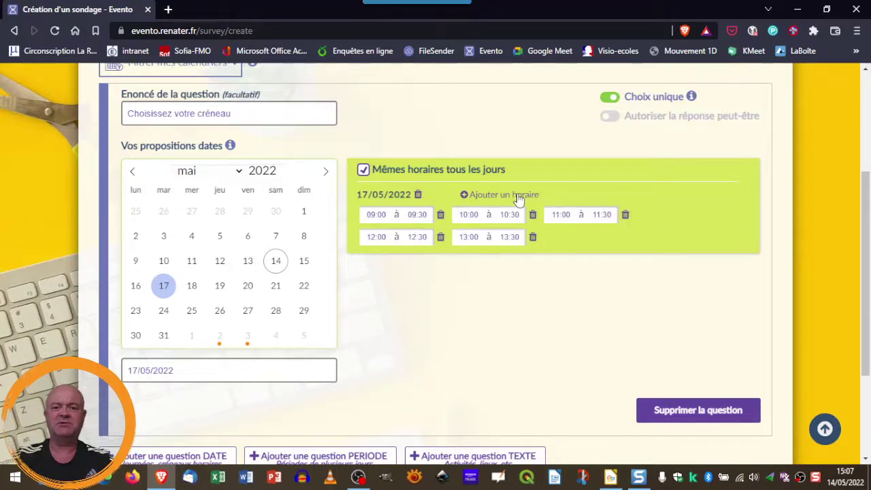
pyautogui.click(518, 199)
pyautogui.click(518, 199)
pyautogui.click(518, 199)
pyautogui.click(518, 199)
pyautogui.click(517, 199)
pyautogui.click(517, 199)
pyautogui.click(518, 199)
pyautogui.click(517, 199)
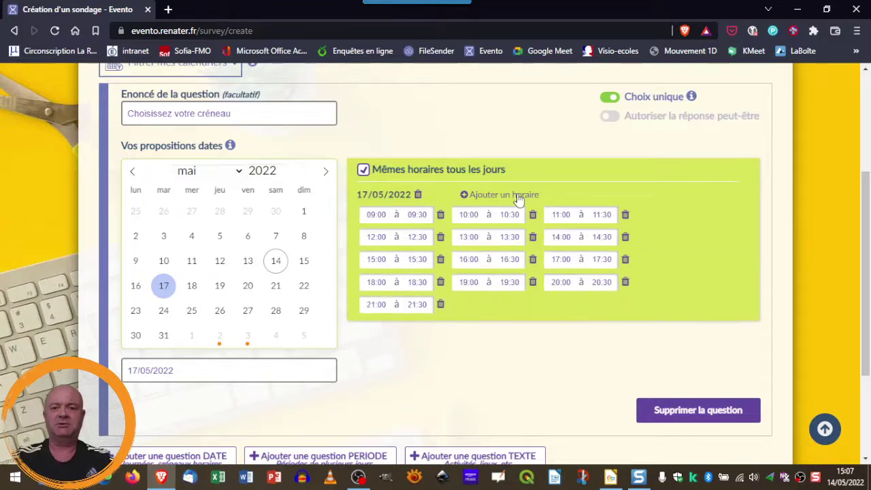
# Delete the 21:00, 20:00, 19:00, 12:00 and 13:00 time slots from 17/05/2022
pyautogui.click(441, 304)
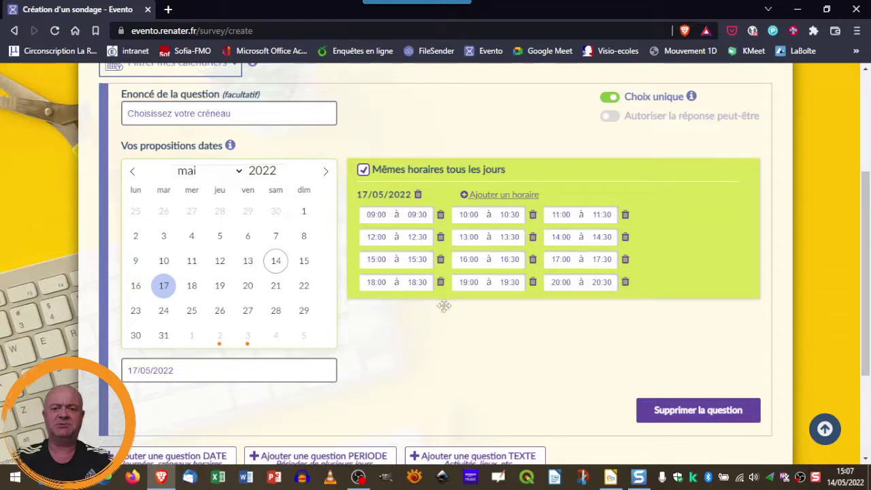
pyautogui.click(624, 281)
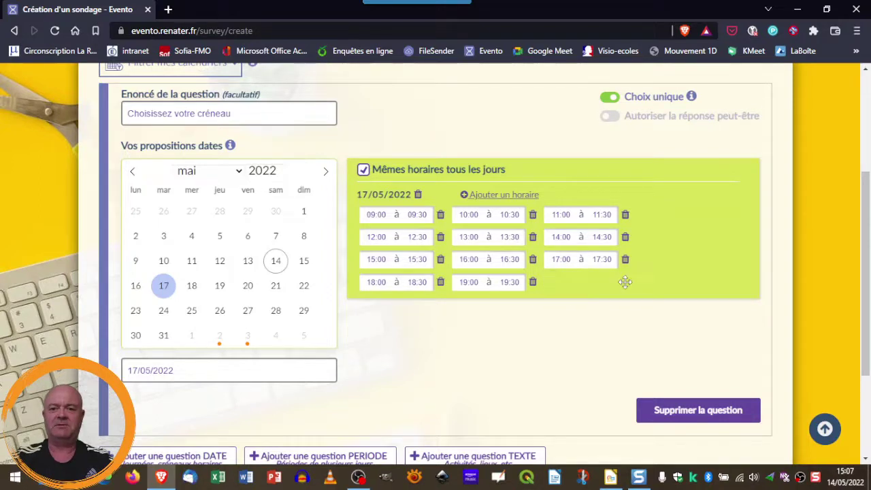
pyautogui.click(533, 283)
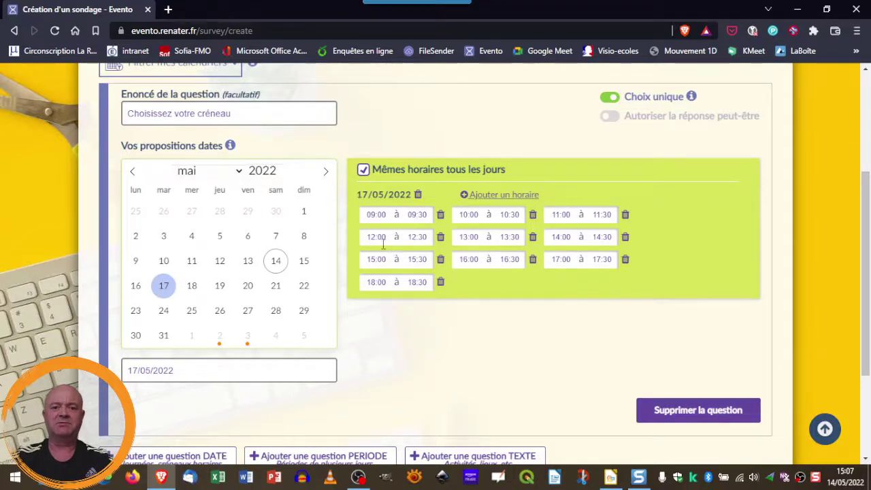
pyautogui.click(441, 239)
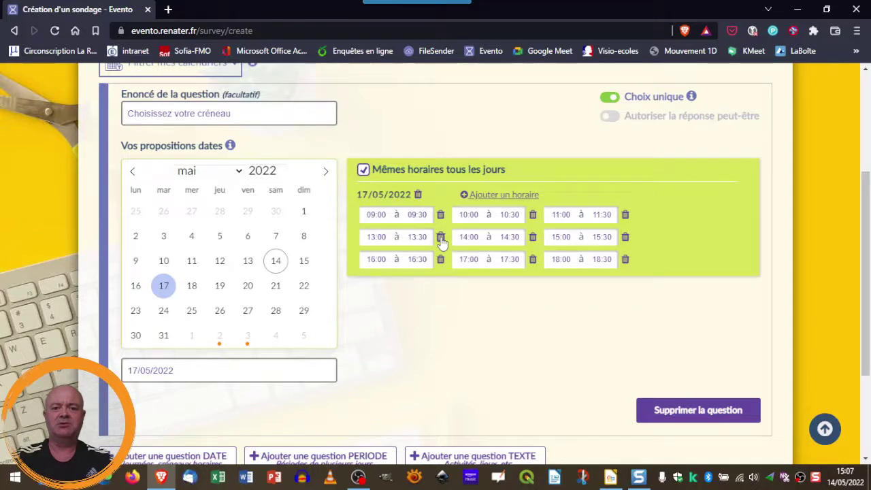
pyautogui.click(440, 238)
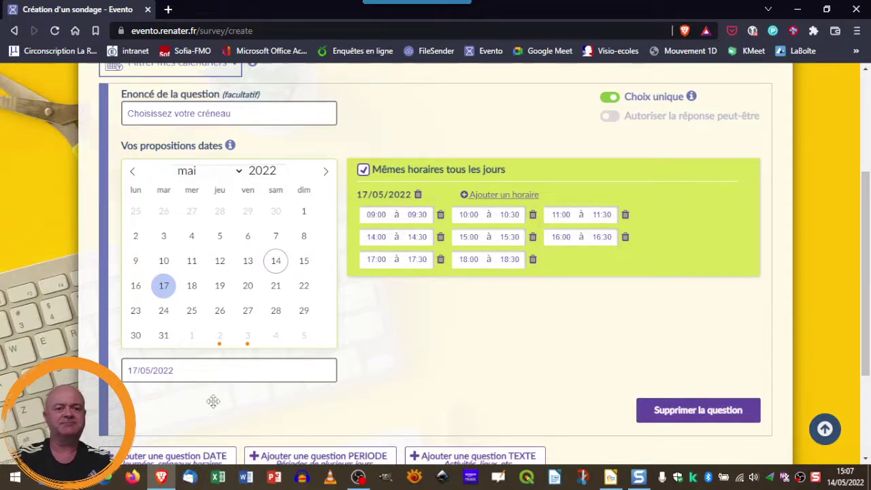
# Propose 24, 18 and 19 May 2022 as additional dates with the same time slots
pyautogui.click(163, 312)
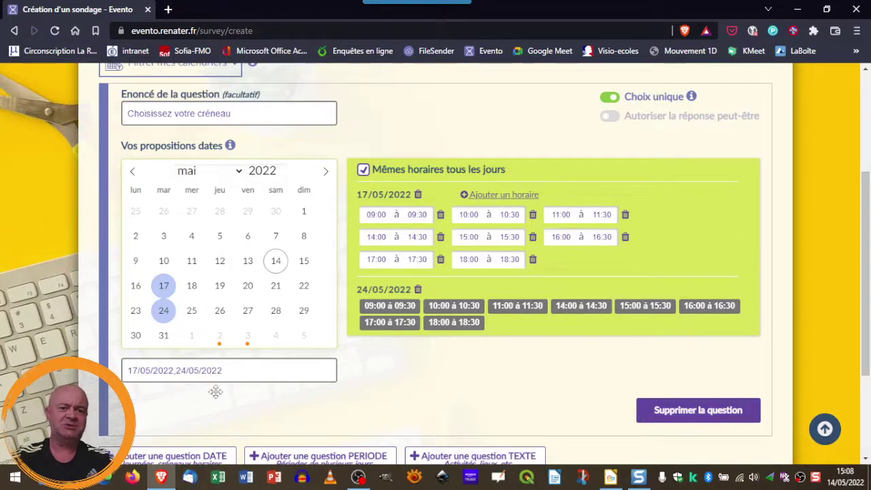
pyautogui.click(192, 287)
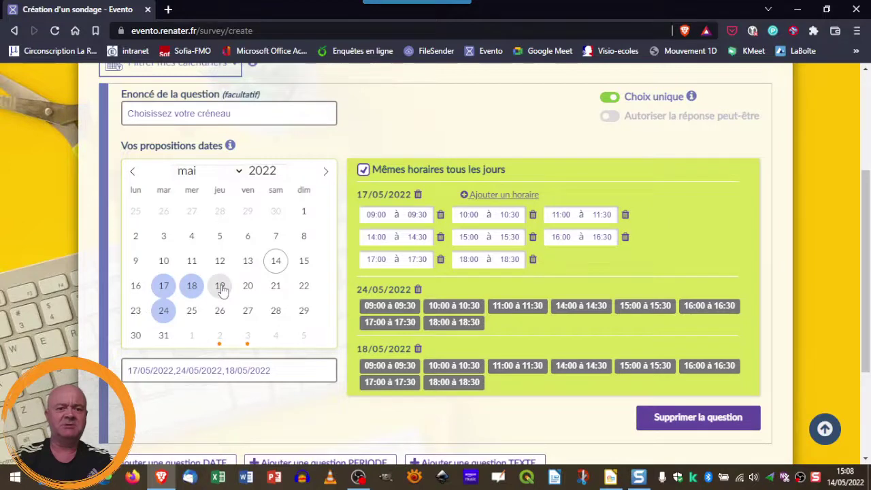
pyautogui.click(220, 287)
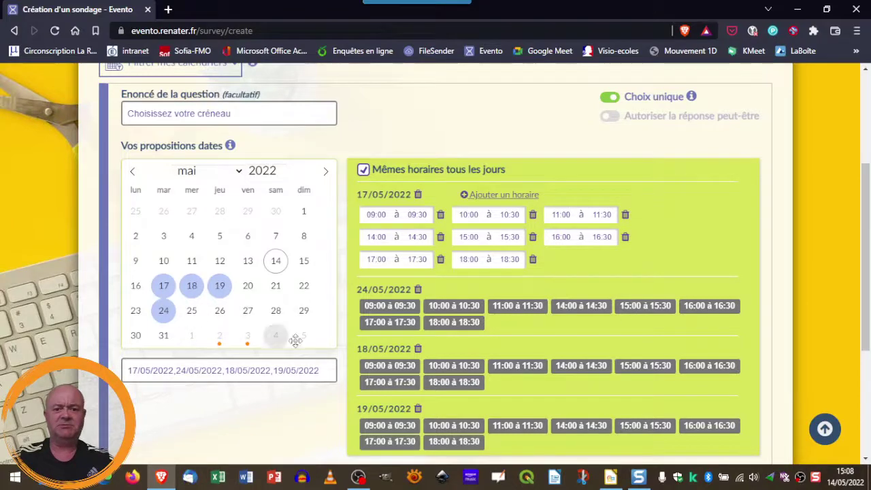
# Turn off identical time slots for all days so that each date can be edited separately
pyautogui.scroll(-1, 538, 380)
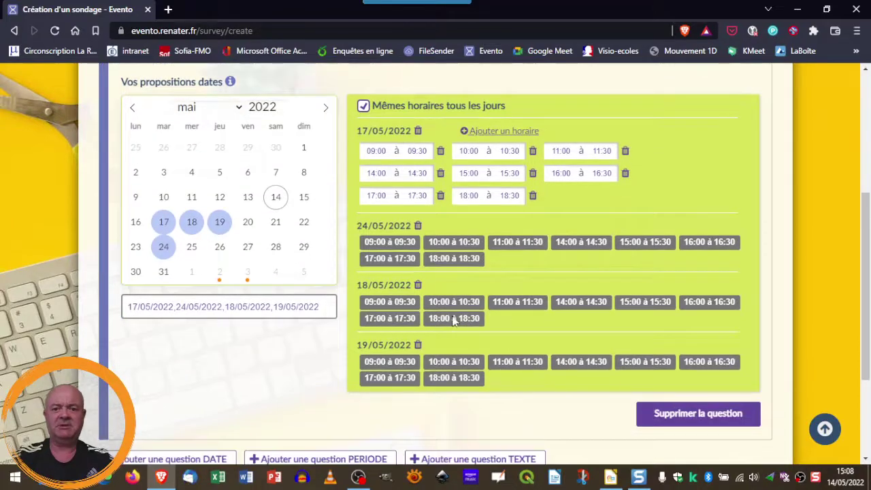
pyautogui.click(364, 108)
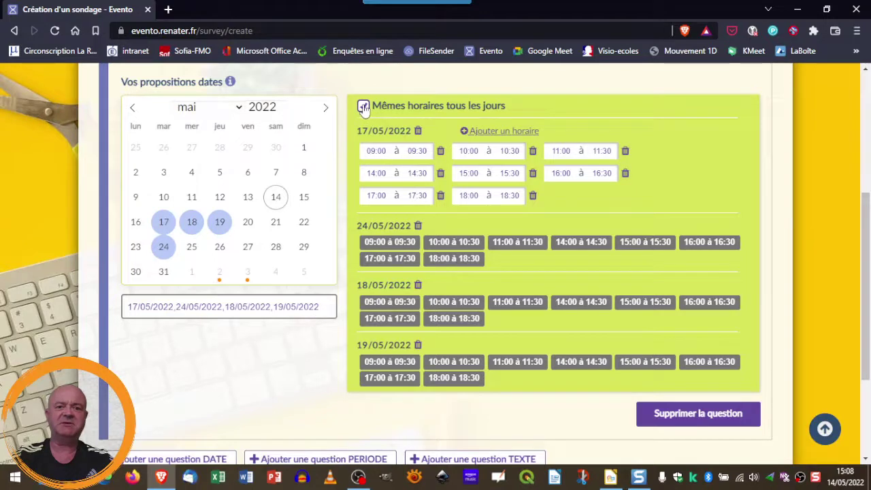
pyautogui.click(364, 108)
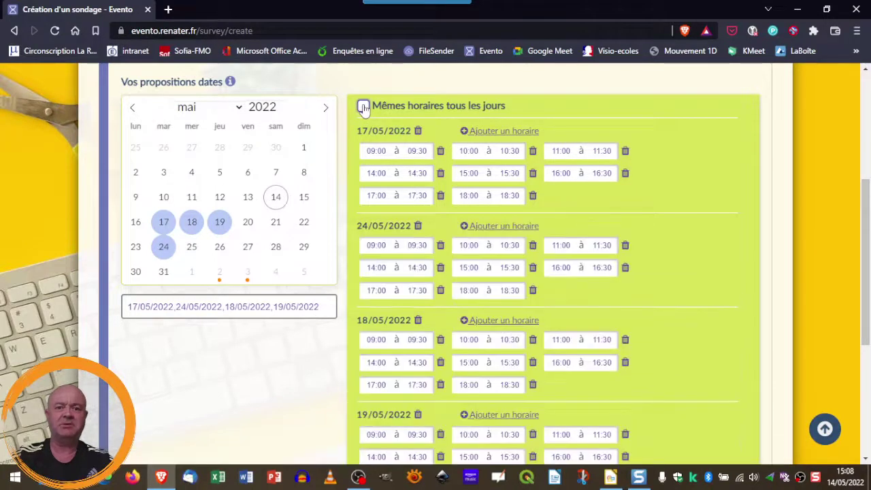
# Delete all afternoon time slots of 18/05/2022, from 14:00 through 18:00
pyautogui.scroll(-1, 659, 292)
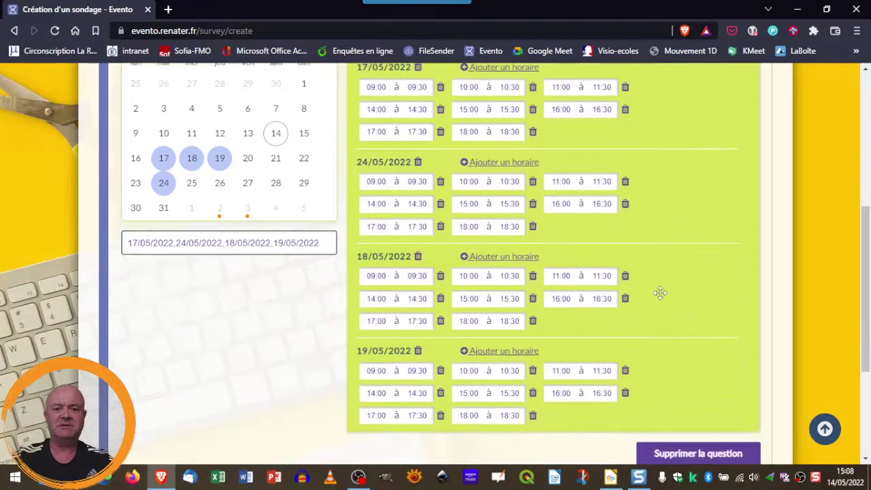
pyautogui.click(440, 299)
pyautogui.click(440, 299)
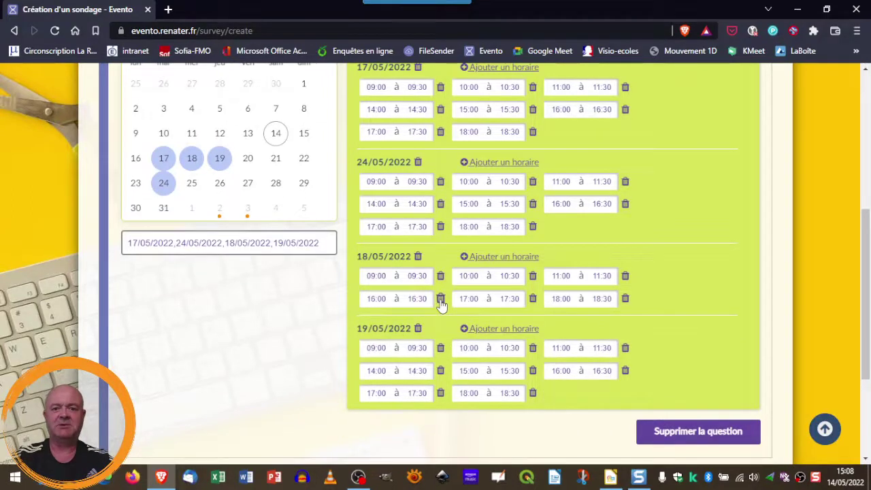
pyautogui.click(440, 300)
pyautogui.click(440, 300)
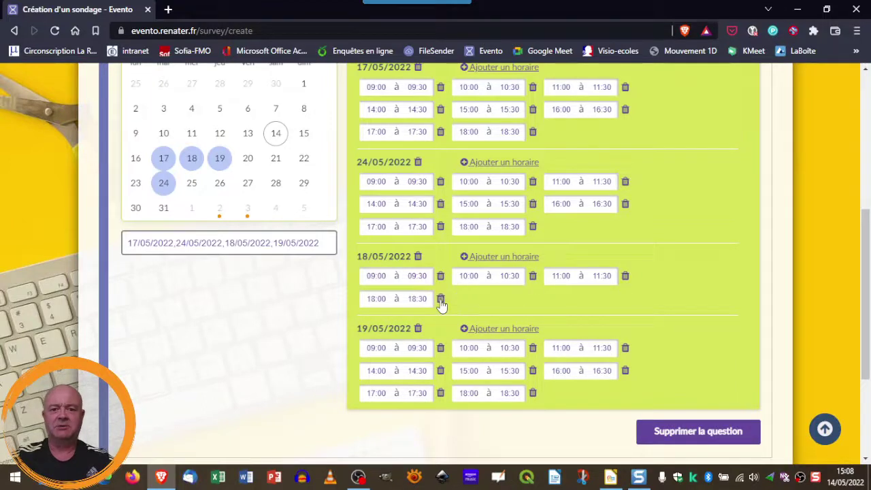
pyautogui.click(440, 299)
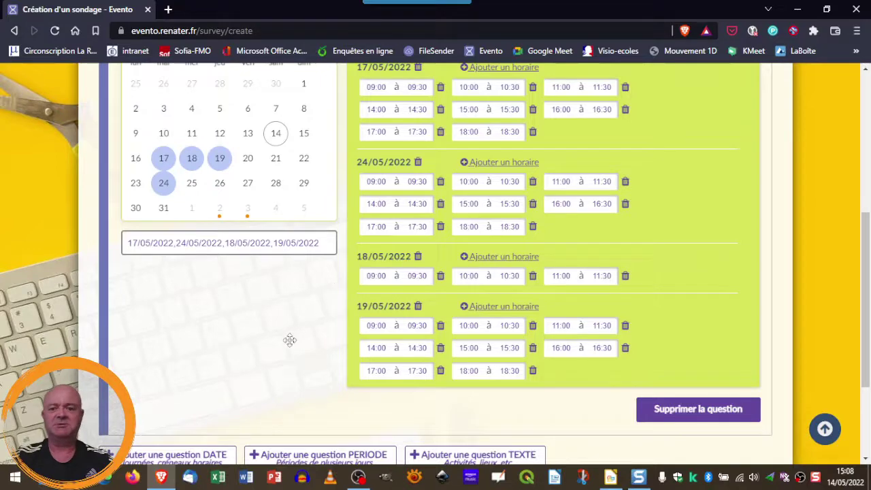
# Add an advanced constraint to "Choisissez votre créneau" that limits the number of selections to 1 for all propositions
pyautogui.scroll(-2, 292, 323)
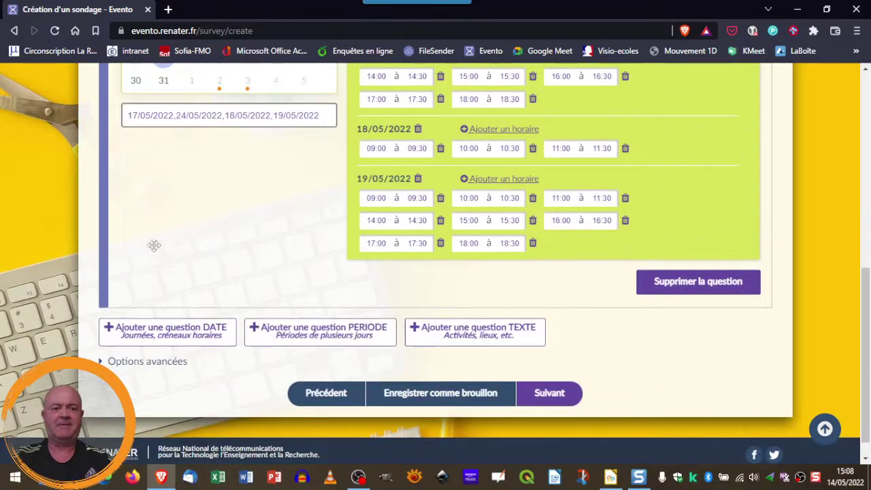
pyautogui.scroll(5, 170, 240)
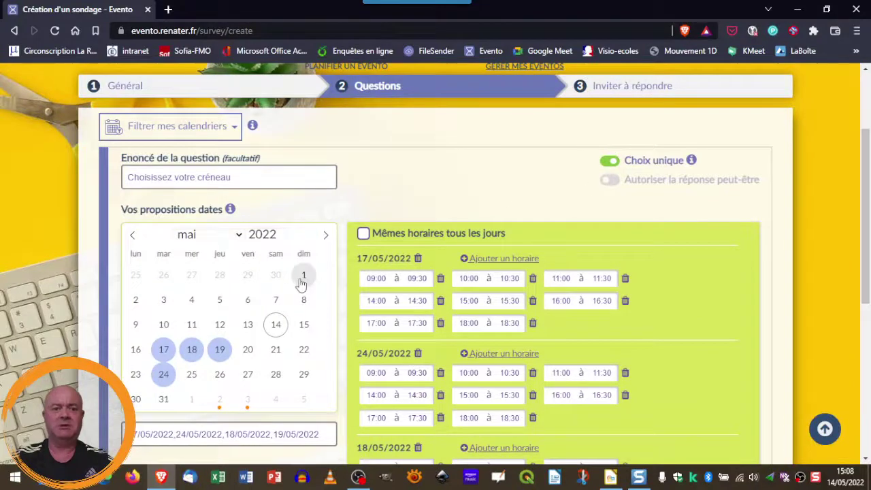
pyautogui.scroll(-3, 298, 316)
pyautogui.scroll(-3, 297, 316)
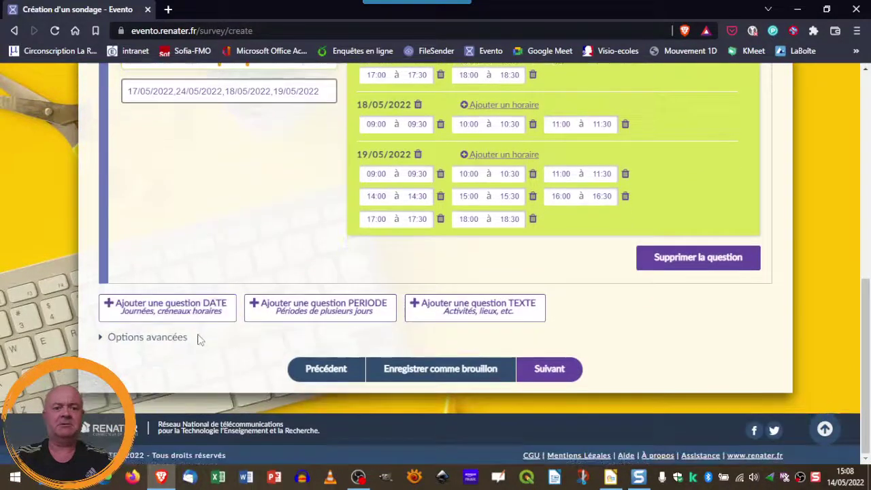
pyautogui.click(100, 339)
pyautogui.scroll(-2, 252, 333)
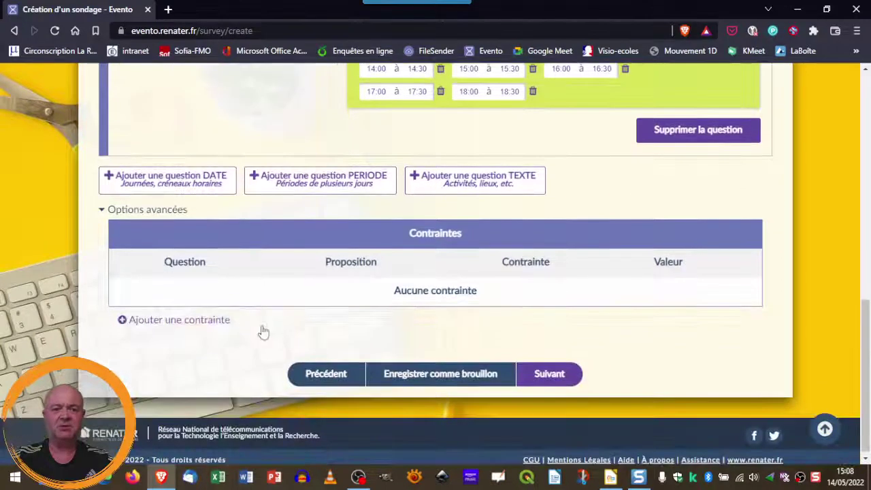
pyautogui.click(215, 320)
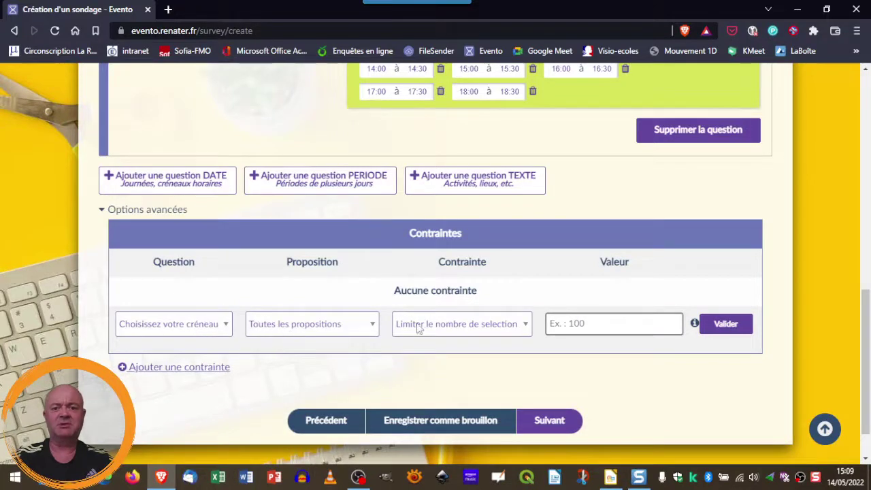
pyautogui.click(570, 323)
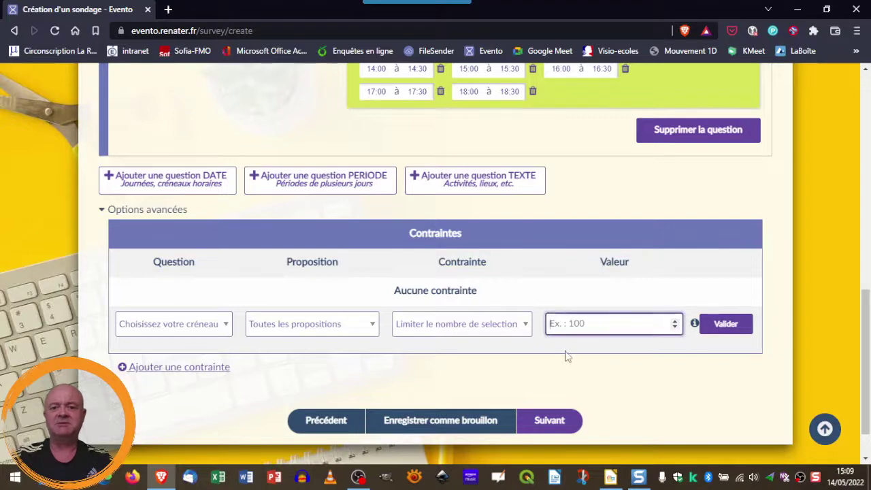
pyautogui.write('1')
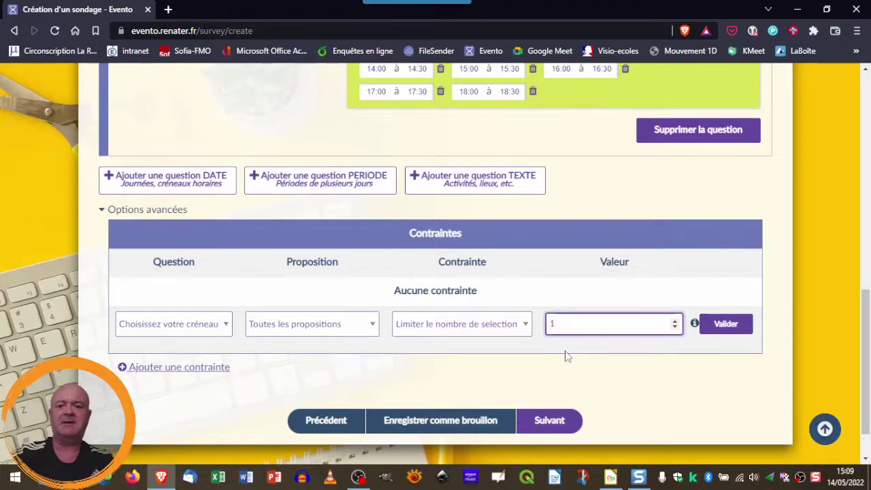
pyautogui.click(733, 325)
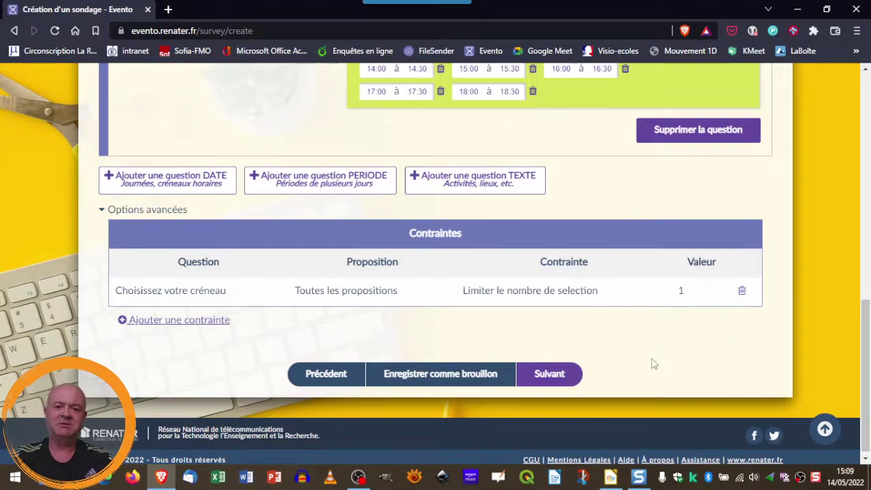
# Proceed to the invitation settings and check the options for who may answer, keeping "Tous"
pyautogui.click(550, 375)
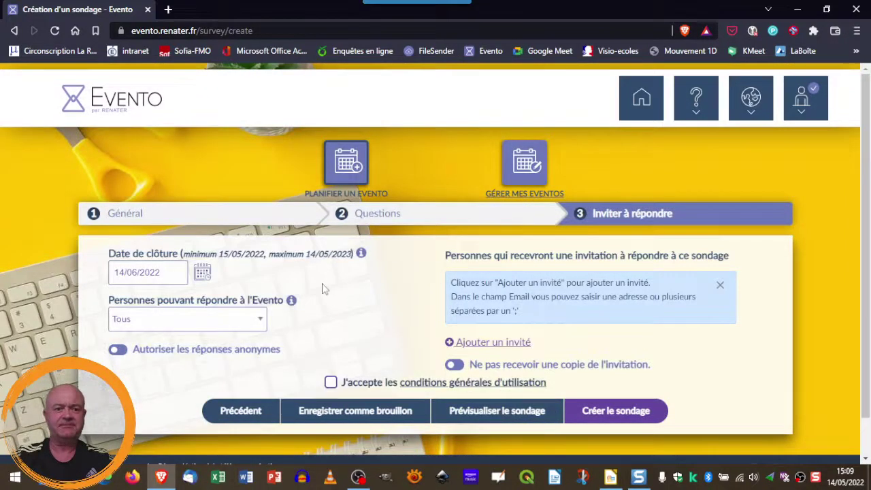
pyautogui.scroll(-1, 315, 293)
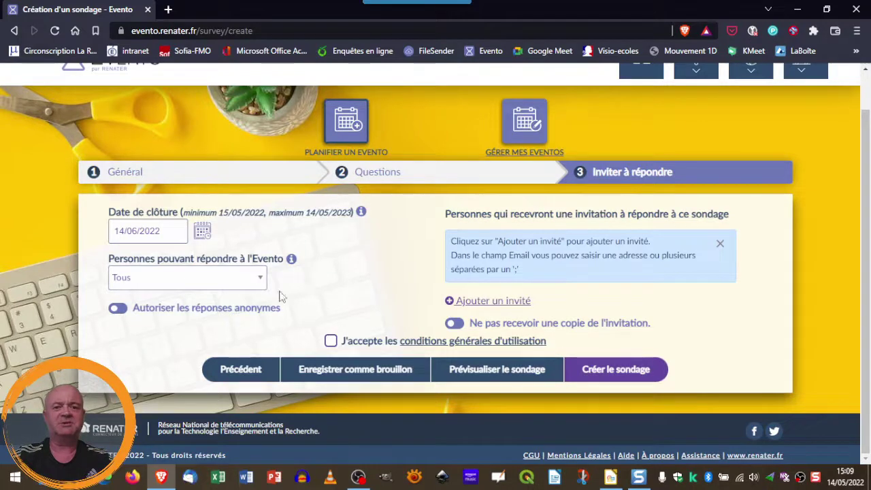
pyautogui.click(259, 279)
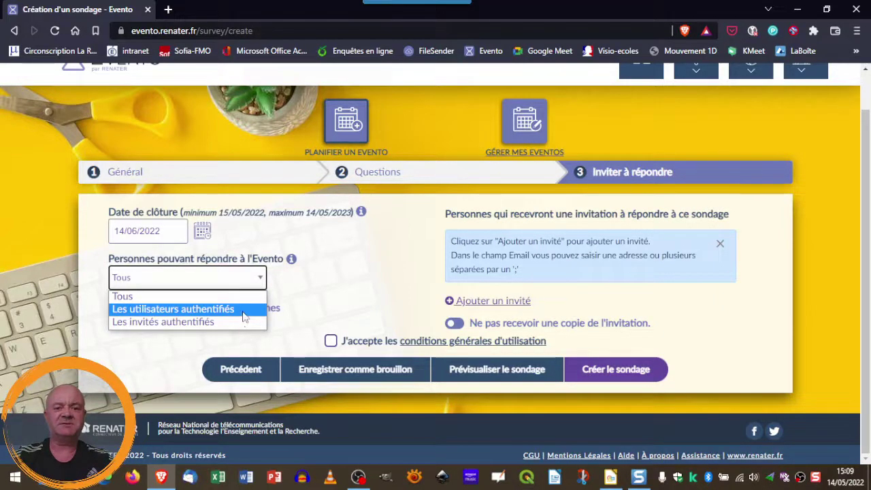
pyautogui.click(326, 289)
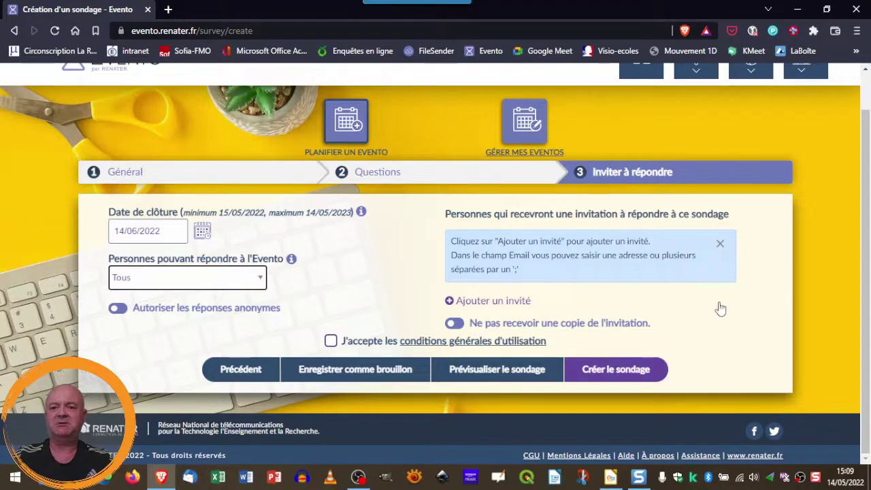
# Accept the general terms of use and create the survey
pyautogui.click(331, 341)
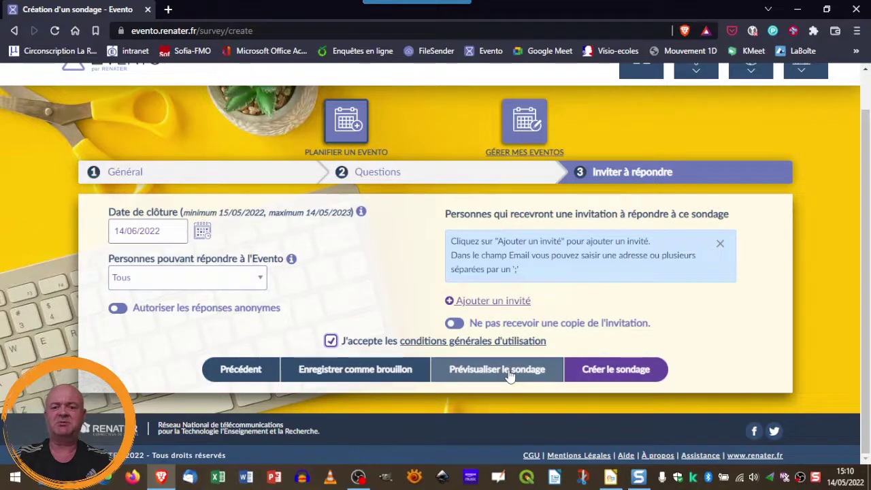
pyautogui.click(616, 372)
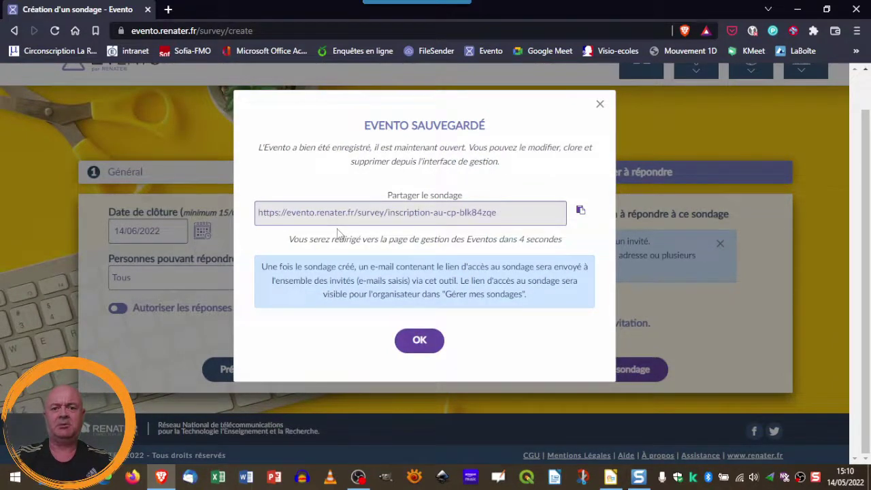
# Copy the saved survey's sharing link and open it in a new browser tab
pyautogui.click(580, 211)
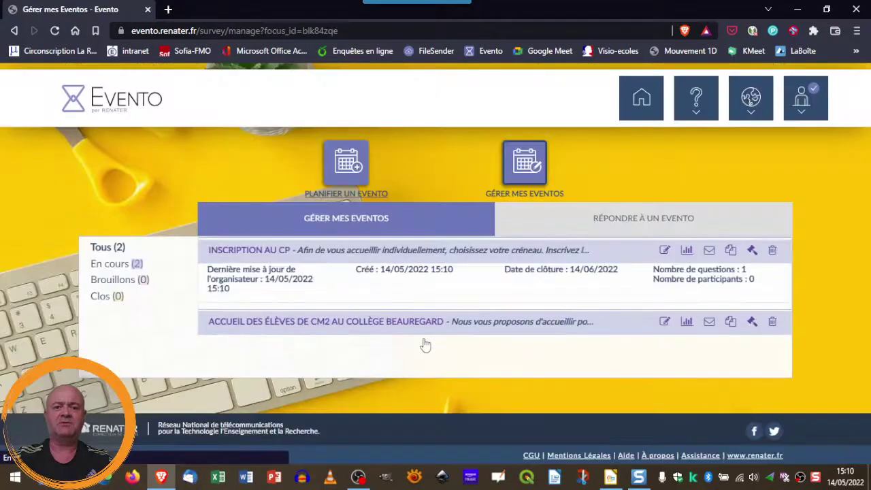
pyautogui.click(167, 10)
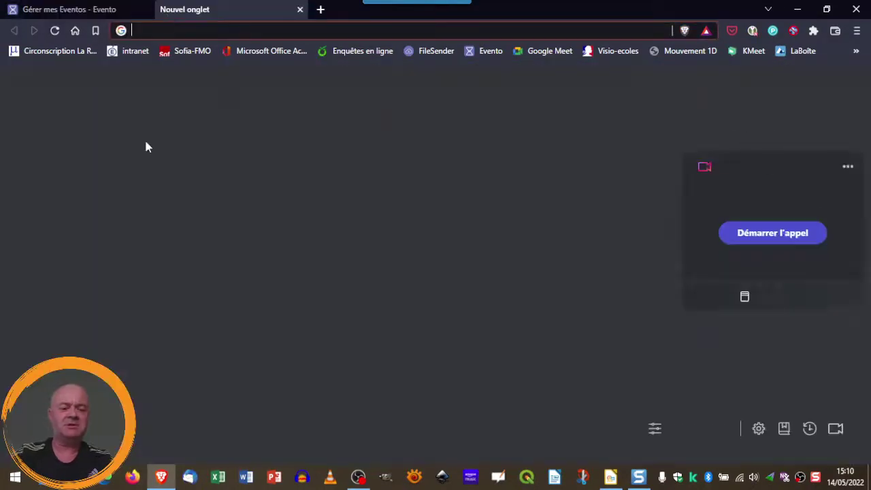
pyautogui.hotkey('ctrl', 'v')
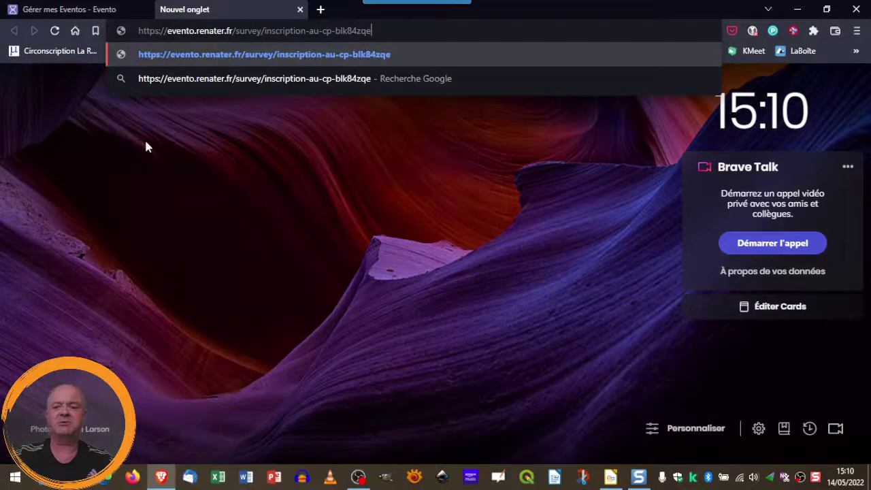
pyautogui.press('Return')
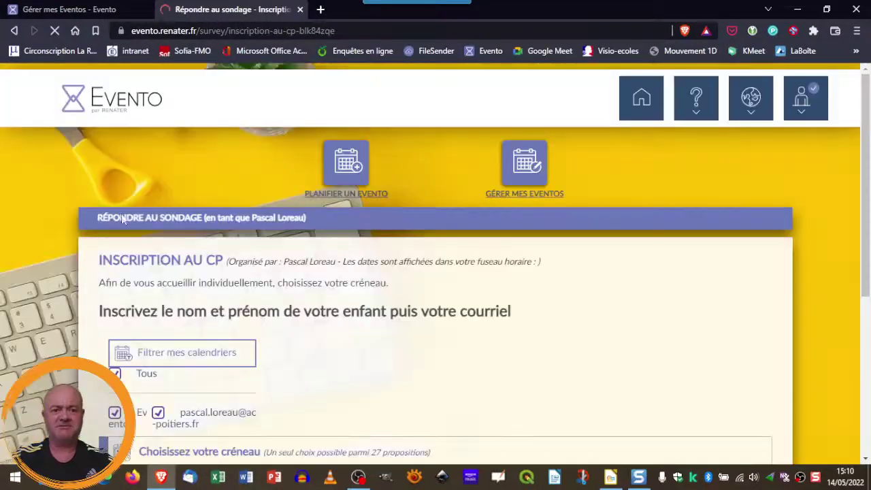
# Review the survey's response page, checking the instructions, the account options and the available slots under "Choisissez votre créneau"
pyautogui.scroll(-1, 618, 285)
pyautogui.scroll(-1, 656, 263)
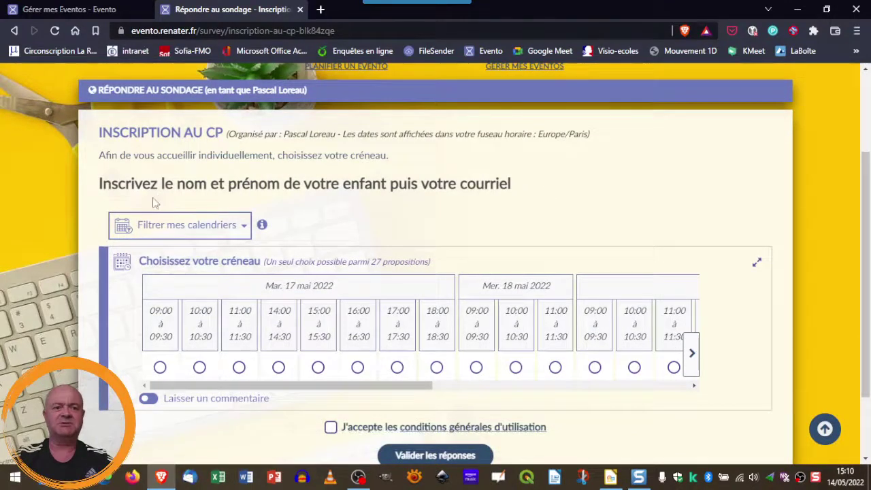
pyautogui.scroll(2, 367, 217)
pyautogui.click(801, 99)
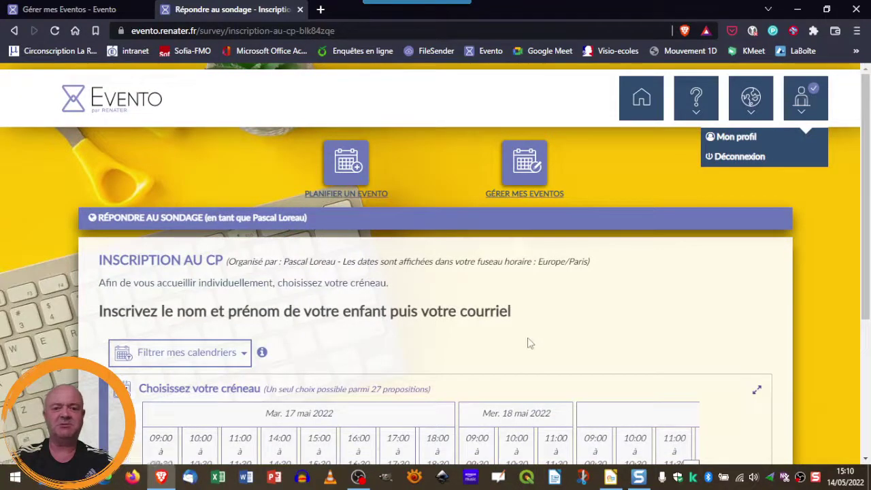
pyautogui.scroll(-1, 528, 344)
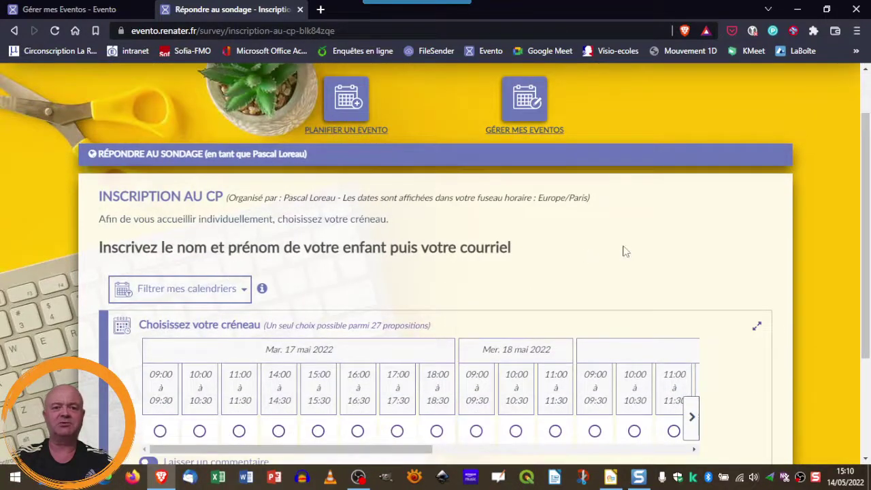
pyautogui.scroll(-2, 622, 249)
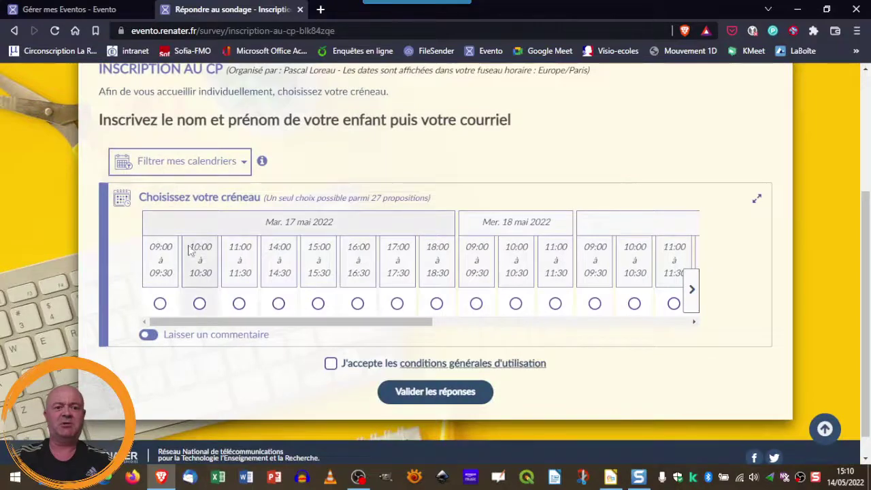
pyautogui.moveTo(324, 328); pyautogui.dragTo(300, 331)
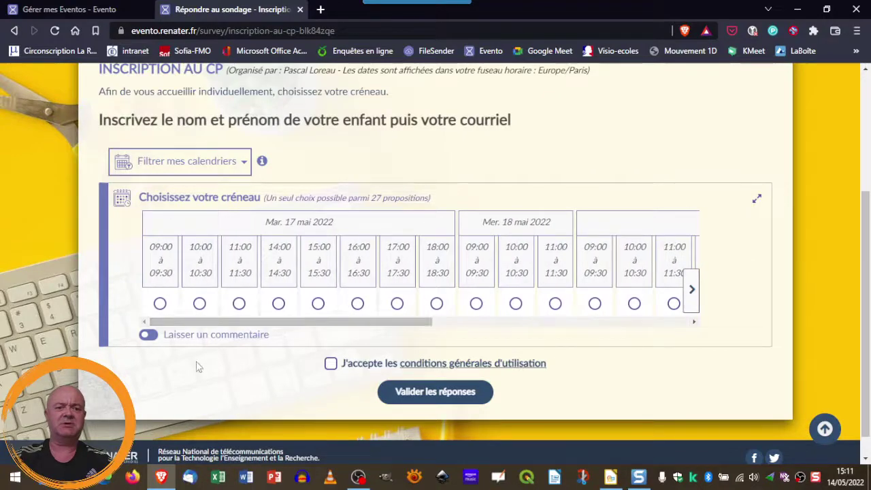
# Enable the comment field for the slot choice, leave it empty, and accept the general terms of use
pyautogui.click(148, 335)
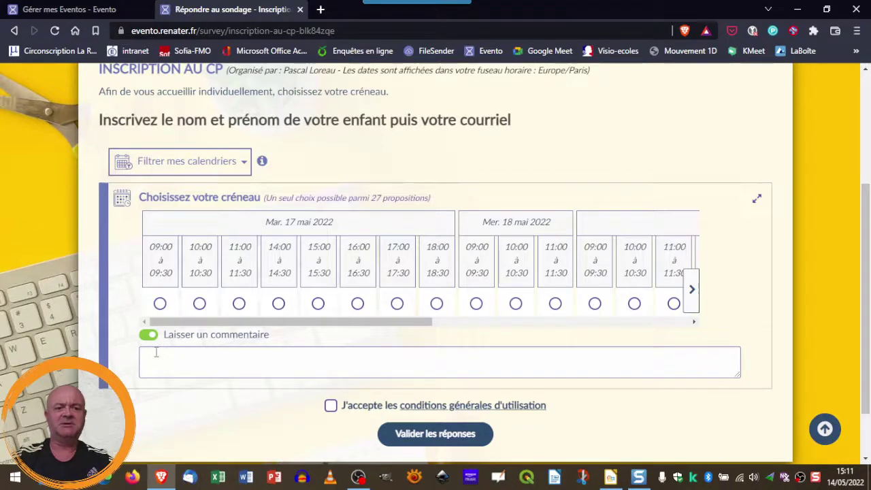
pyautogui.click(156, 351)
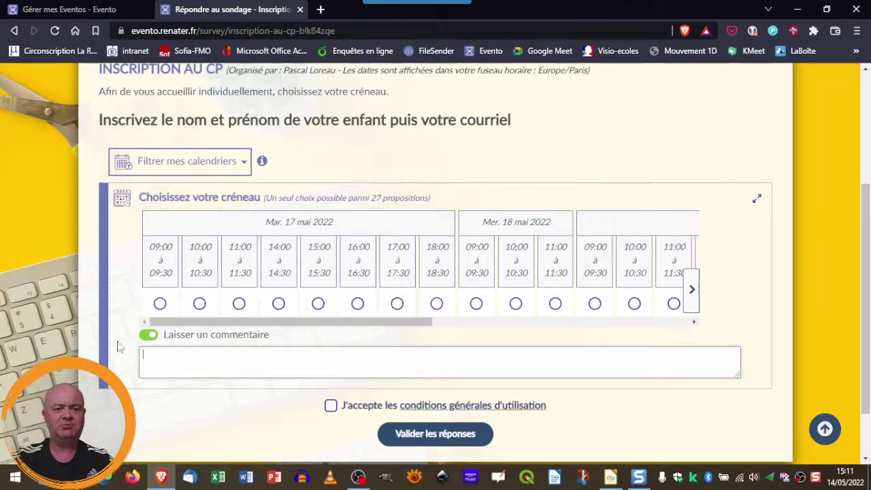
pyautogui.scroll(-2, 590, 410)
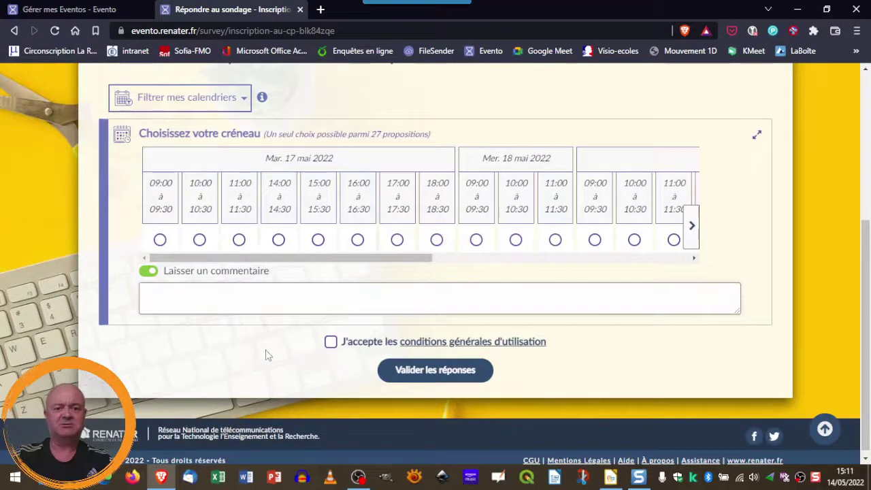
pyautogui.click(330, 342)
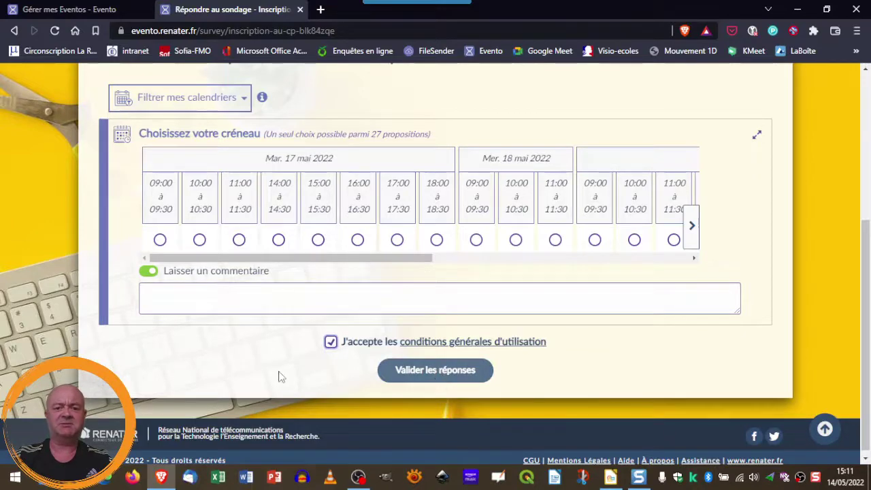
# Leave the response form without submitting it and open the list of managed Eventos
pyautogui.scroll(2, 278, 373)
pyautogui.scroll(1, 250, 373)
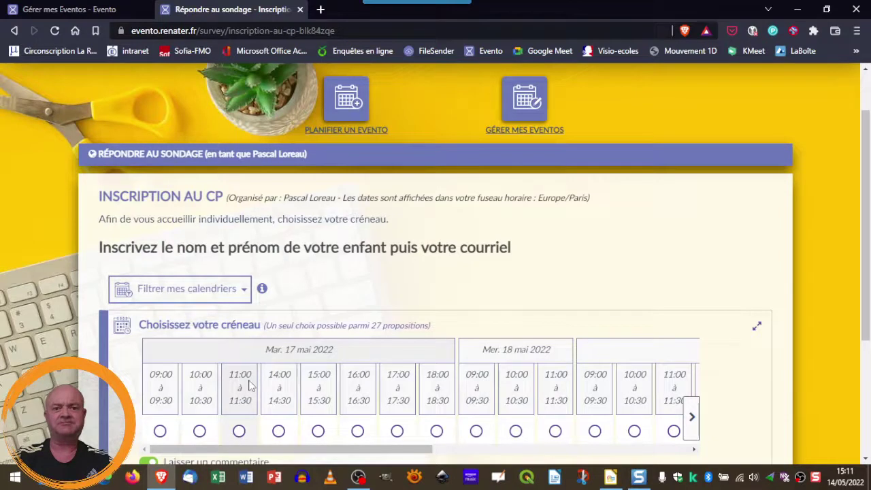
pyautogui.click(549, 134)
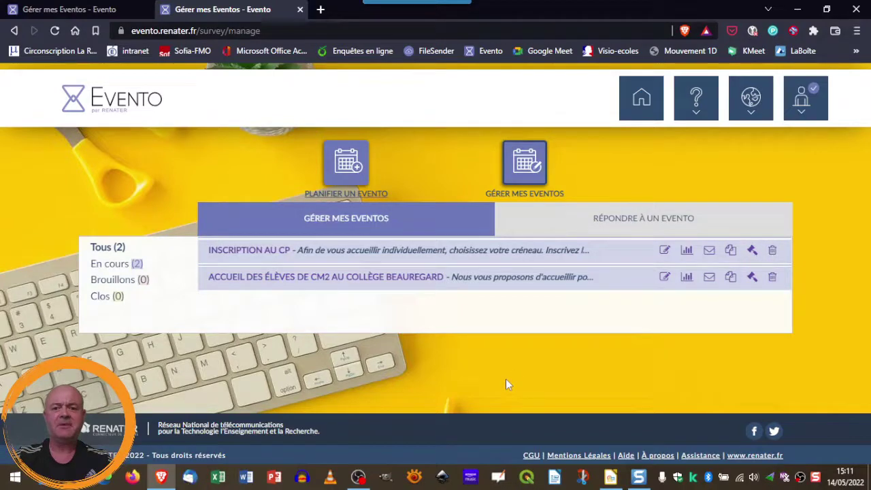
# Search the web for "mitcef qrcode" in a new browser tab and open the MiCetF QR Code generator
pyautogui.click(320, 9)
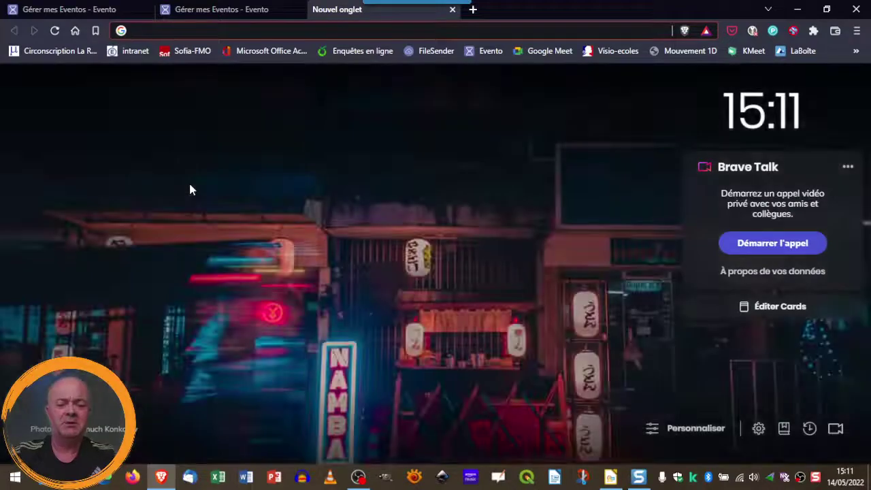
pyautogui.write('mit')
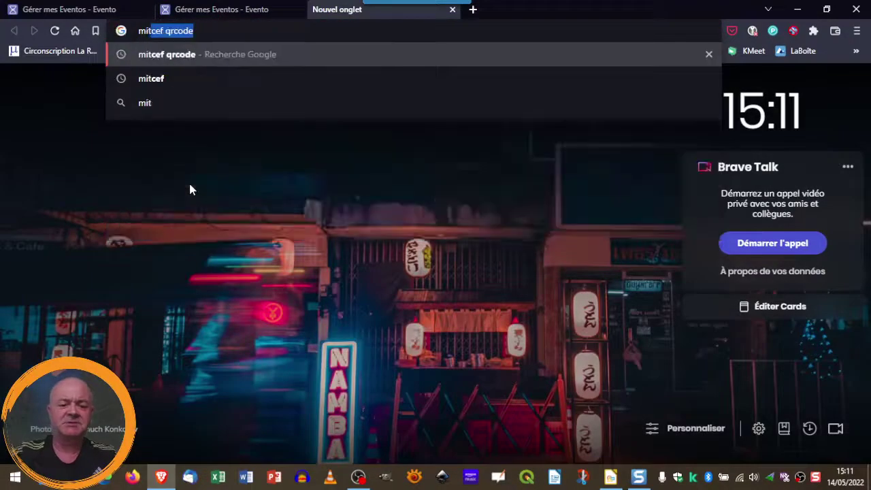
pyautogui.write('cef qrcode')
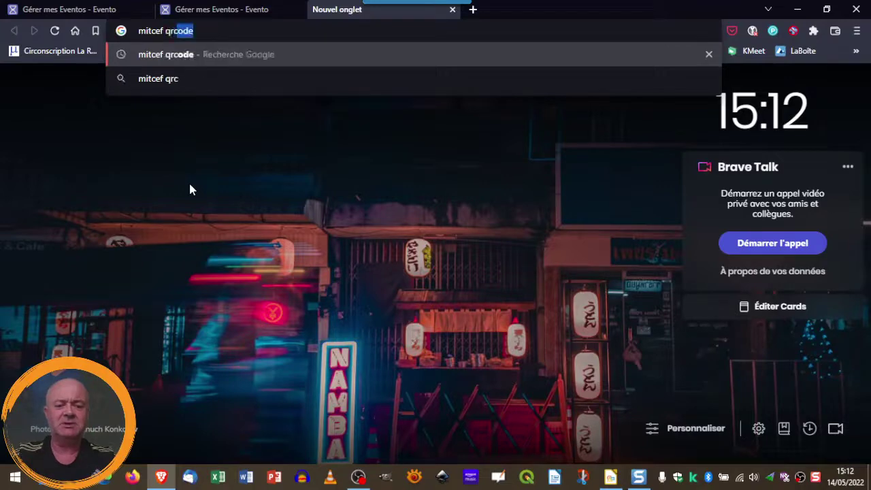
pyautogui.press('Return')
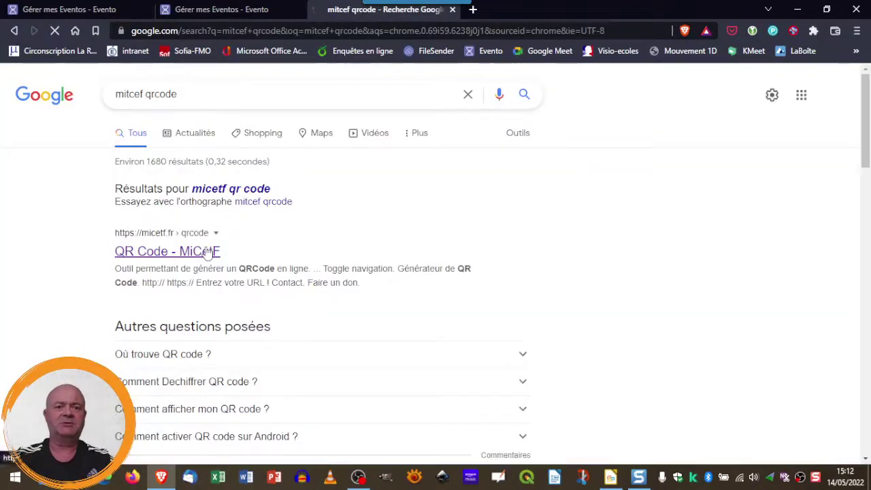
pyautogui.click(208, 253)
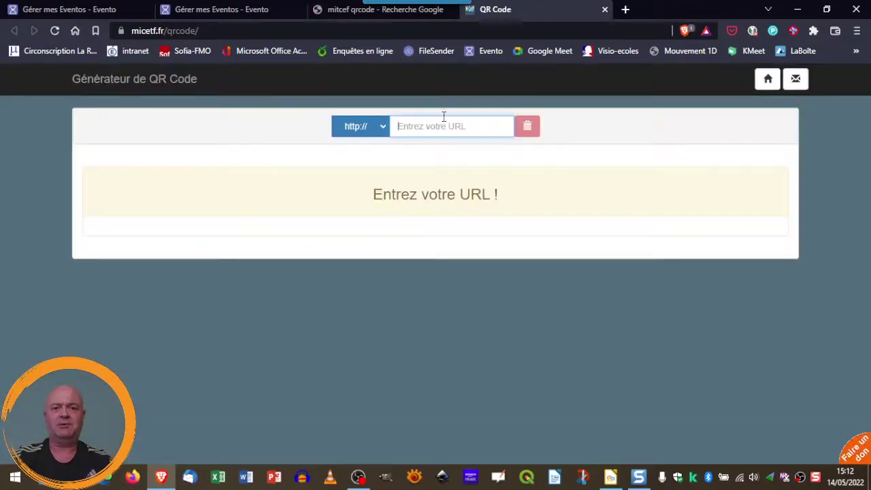
pyautogui.write('https://evento.renater.fr/survey/inscription-au-cp-blk84zqe')
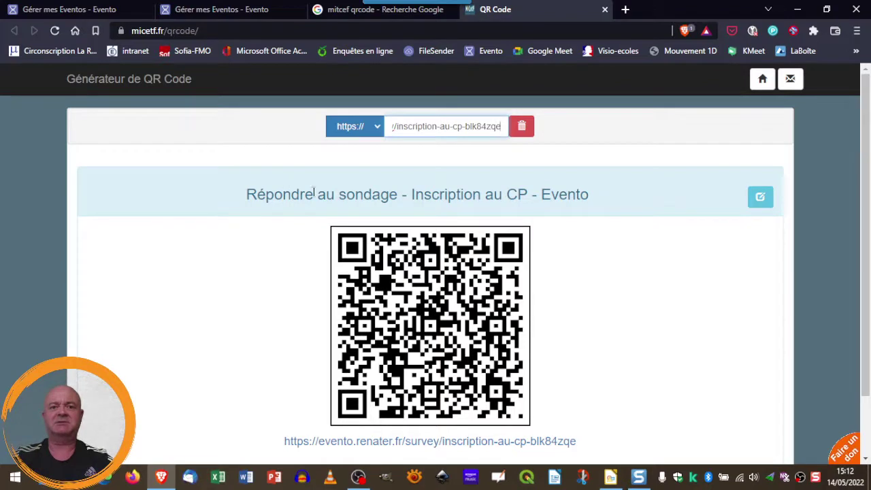
pyautogui.click(762, 199)
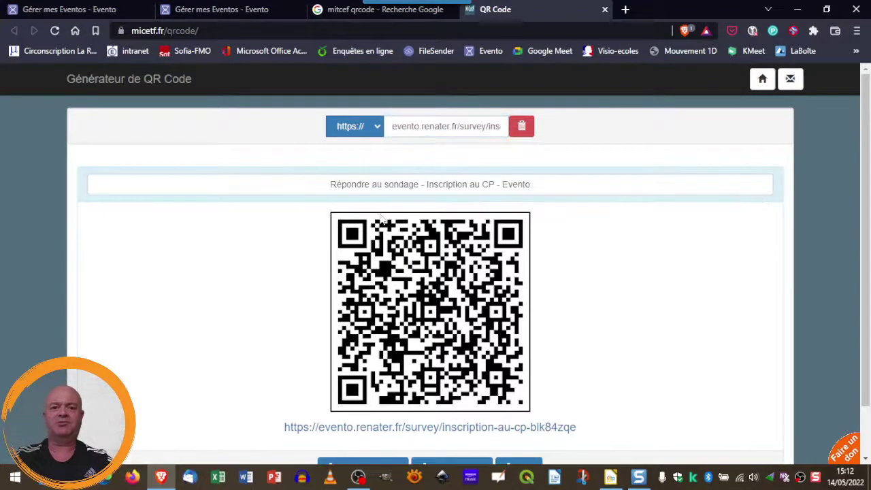
pyautogui.click(422, 184)
pyautogui.keyDown('shift'); pyautogui.click(249, 179); pyautogui.keyUp('shift')
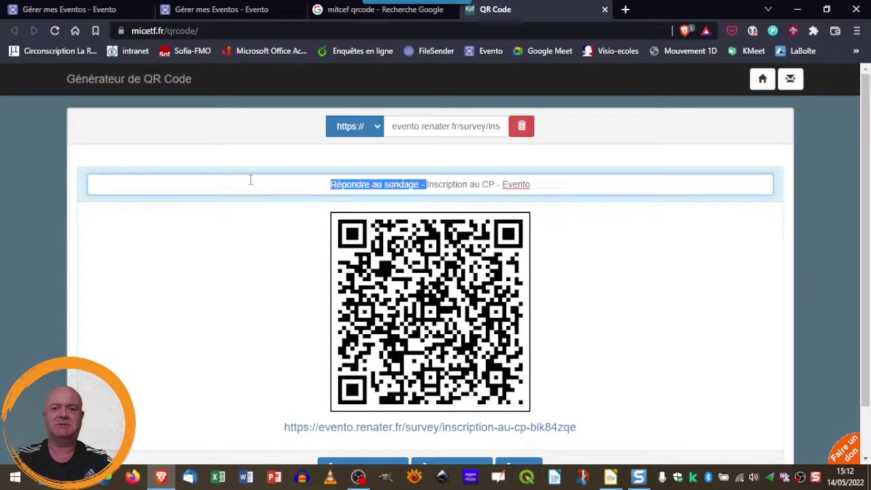
pyautogui.press('BackSpace')
pyautogui.moveTo(498, 184); pyautogui.dragTo(441, 179)
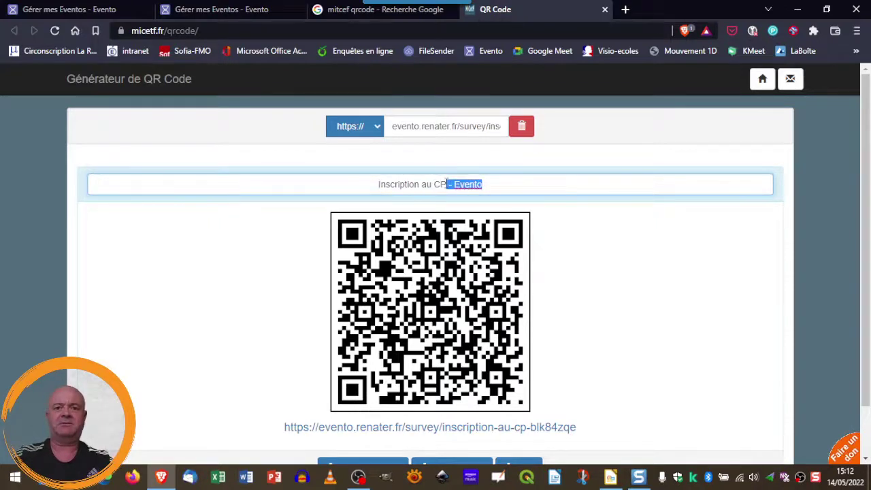
pyautogui.press('BackSpace')
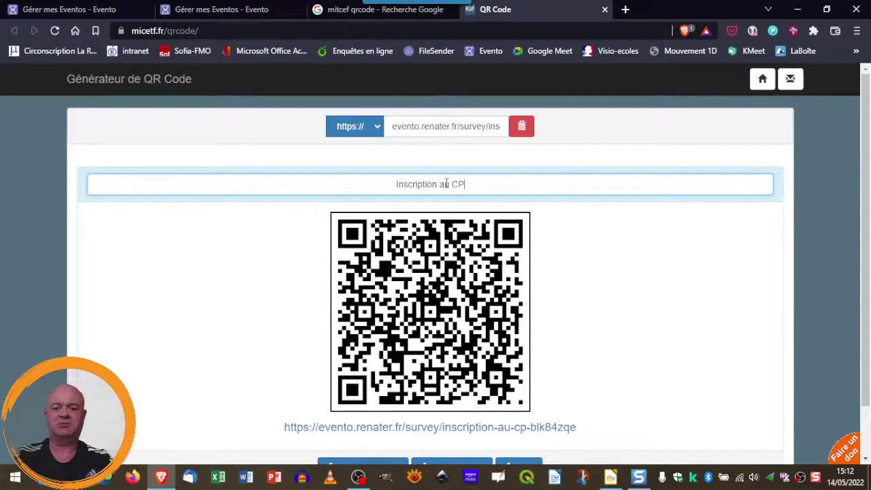
pyautogui.write(', école')
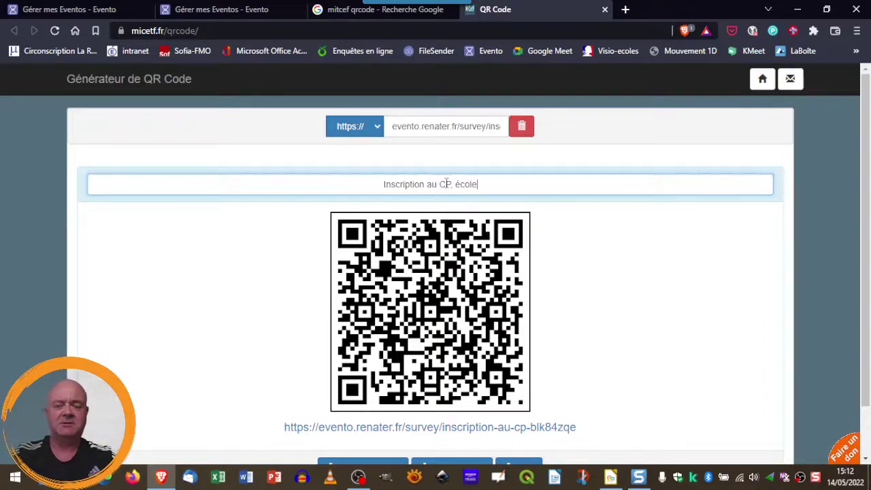
pyautogui.write(' B')
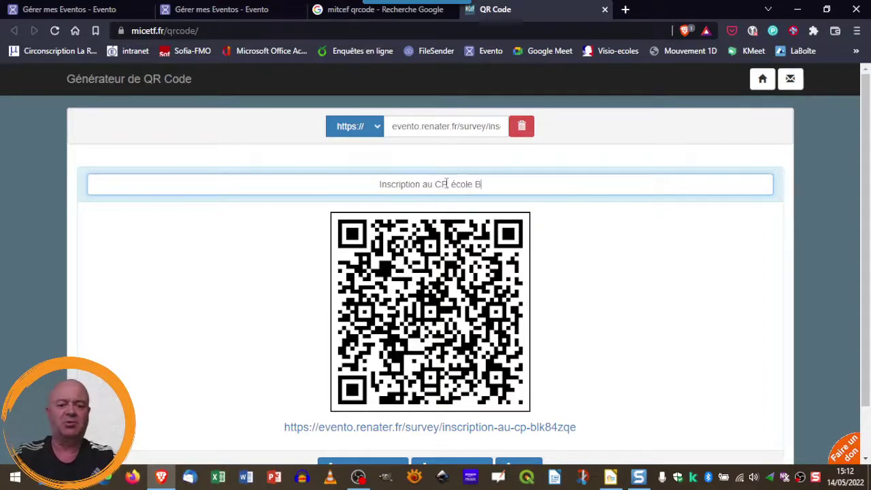
pyautogui.write('eauregard')
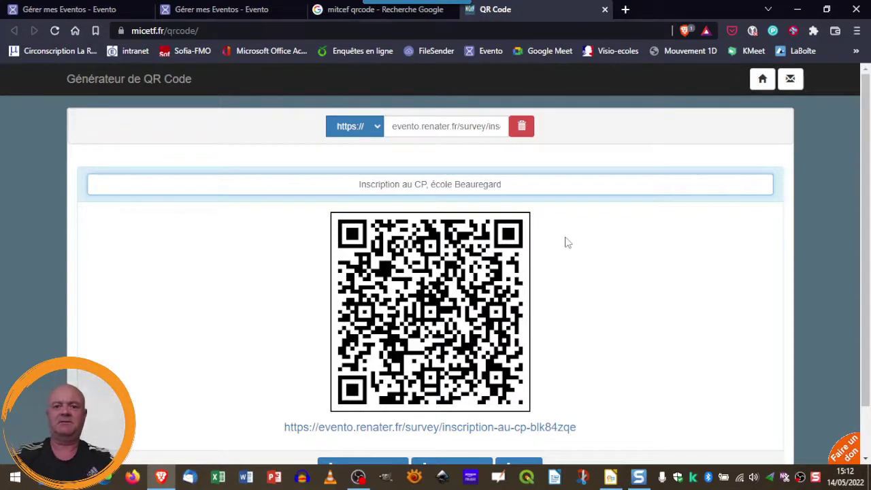
# Export the QR code as a thumbnail PDF (Vignettes) and look through the generated sheet
pyautogui.scroll(-2, 599, 250)
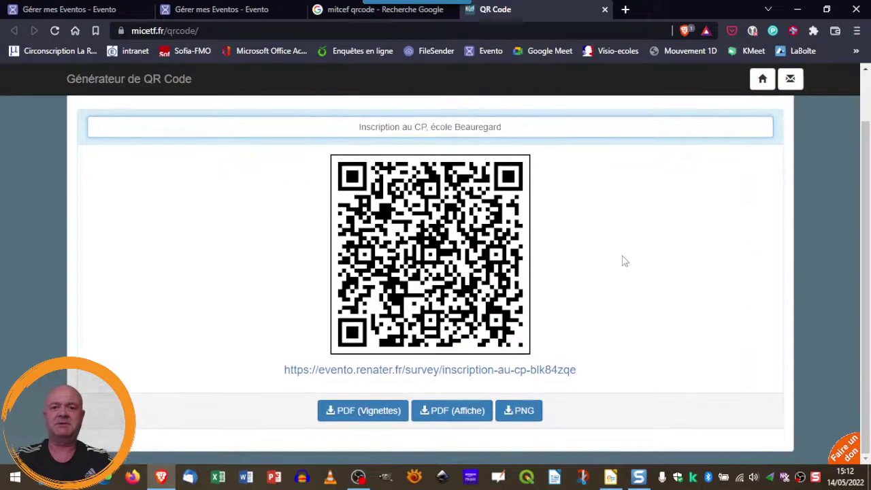
pyautogui.click(375, 411)
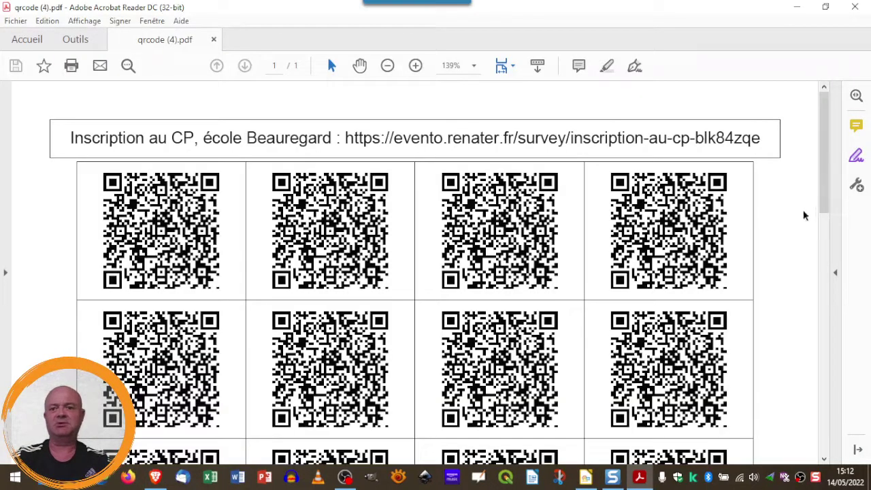
pyautogui.scroll(-5, 806, 219)
pyautogui.scroll(-5, 783, 269)
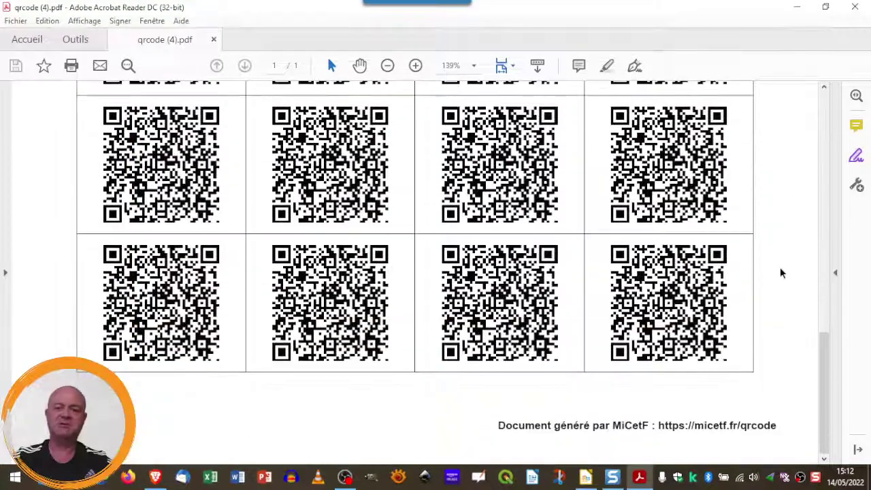
pyautogui.moveTo(823, 408); pyautogui.dragTo(825, 167)
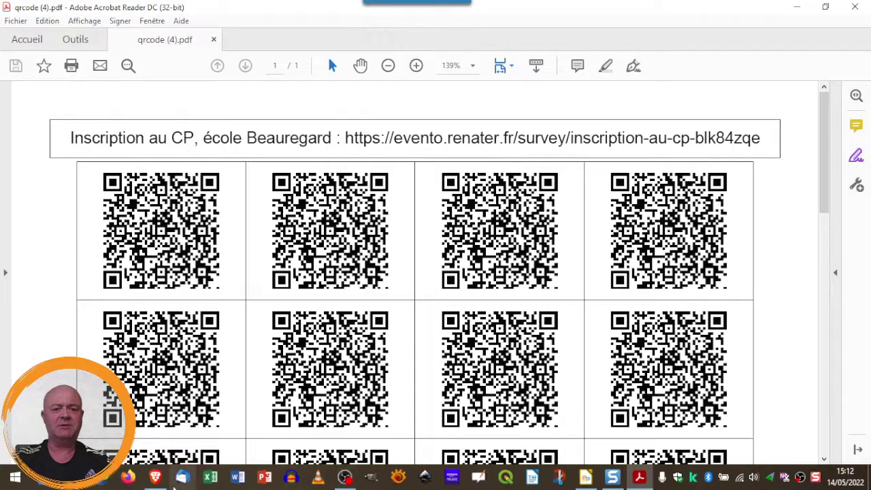
# Switch to the LibreOffice Draw document and view the QR code poster on page 2
pyautogui.click(158, 479)
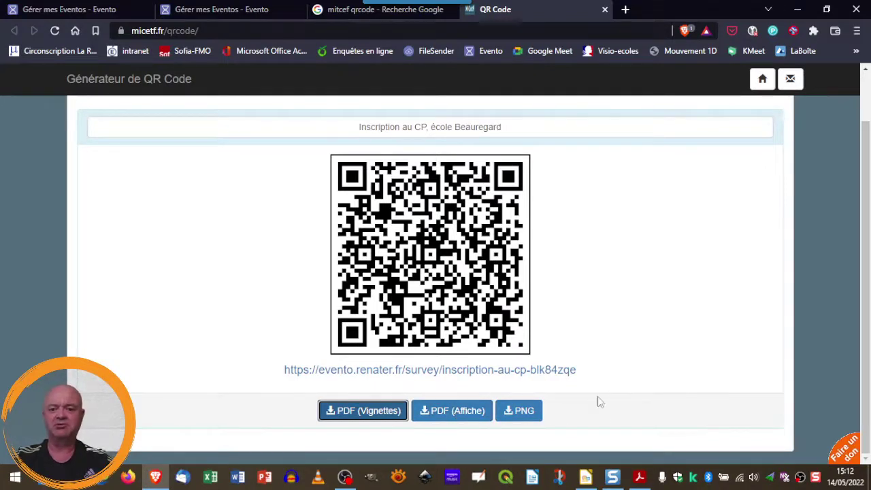
pyautogui.click(587, 476)
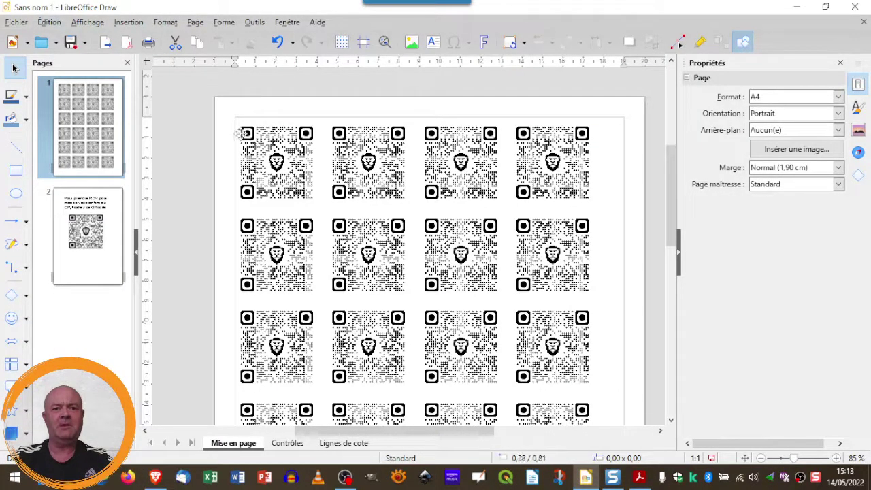
pyautogui.click(100, 260)
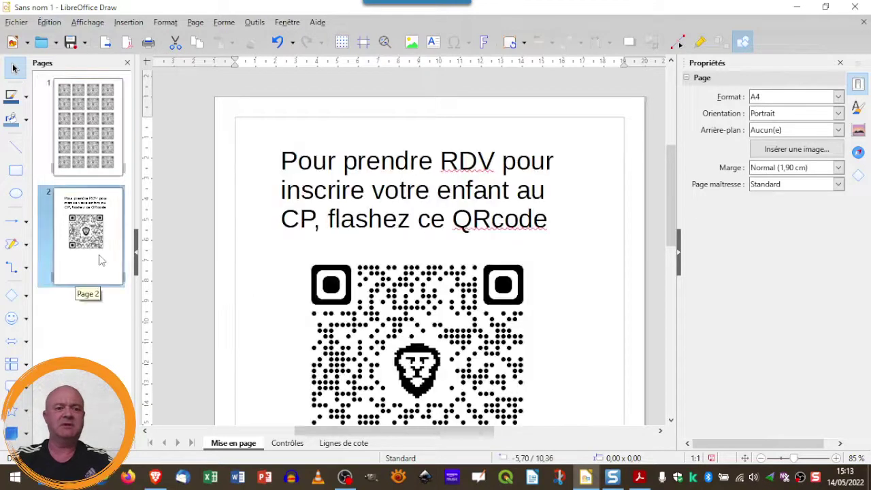
pyautogui.scroll(-1, 250, 160)
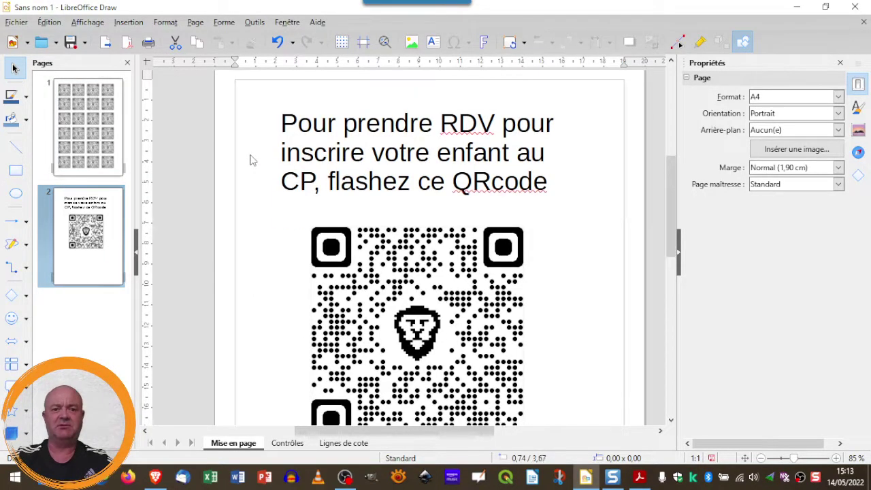